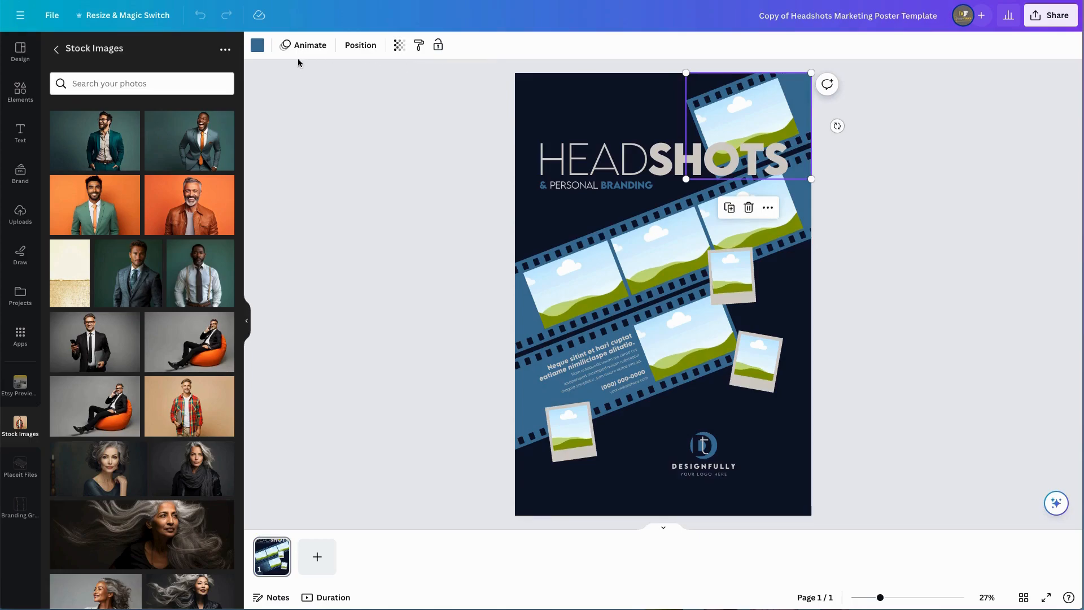
Step: Send the top, lower and middle blue film strips one layer backward on the poster
click(361, 46)
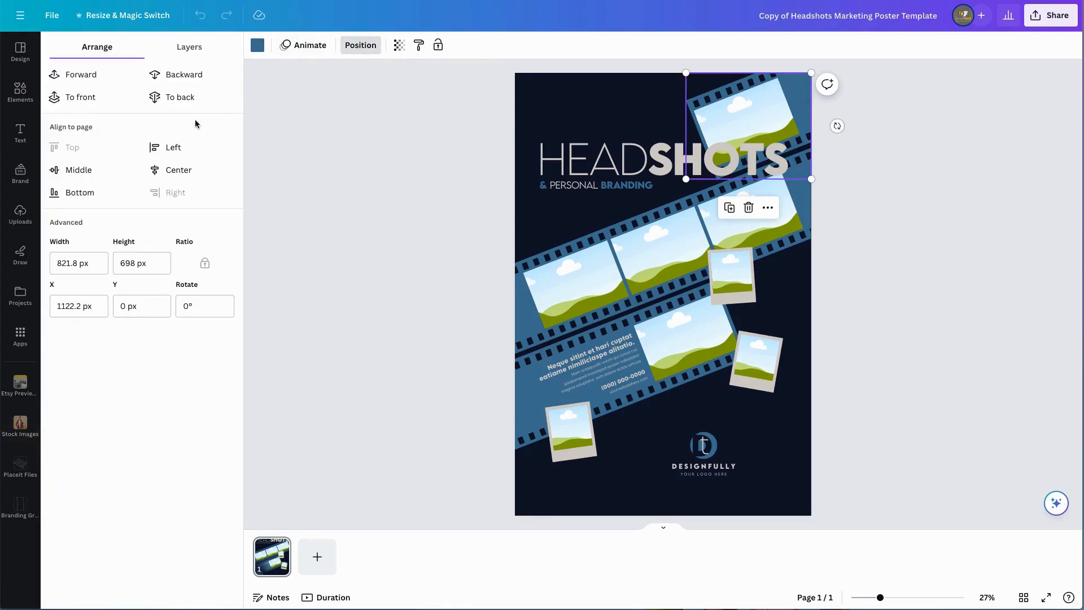
click(189, 80)
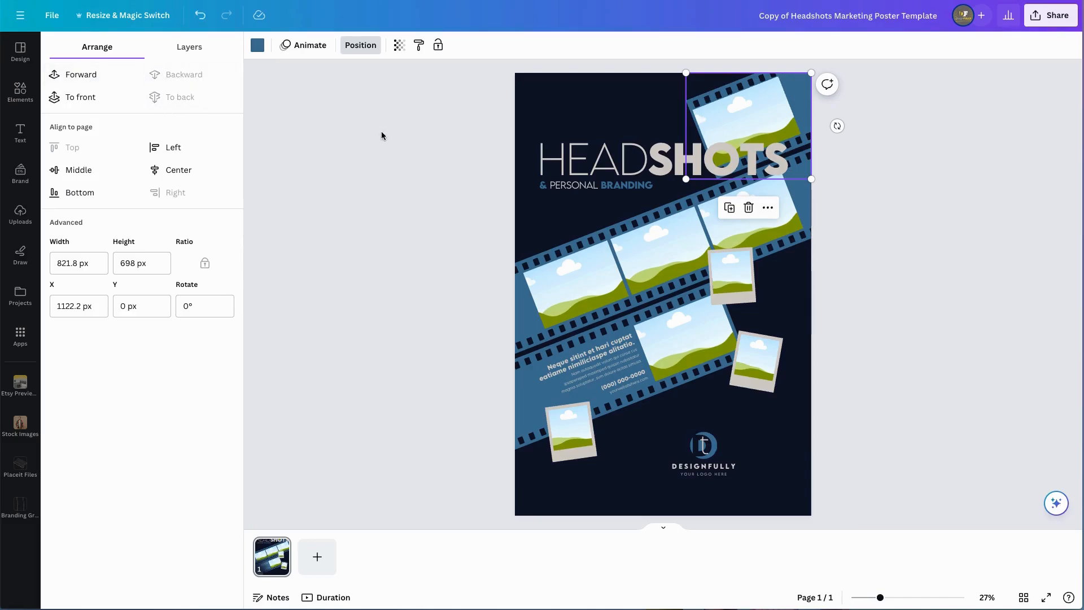
click(521, 373)
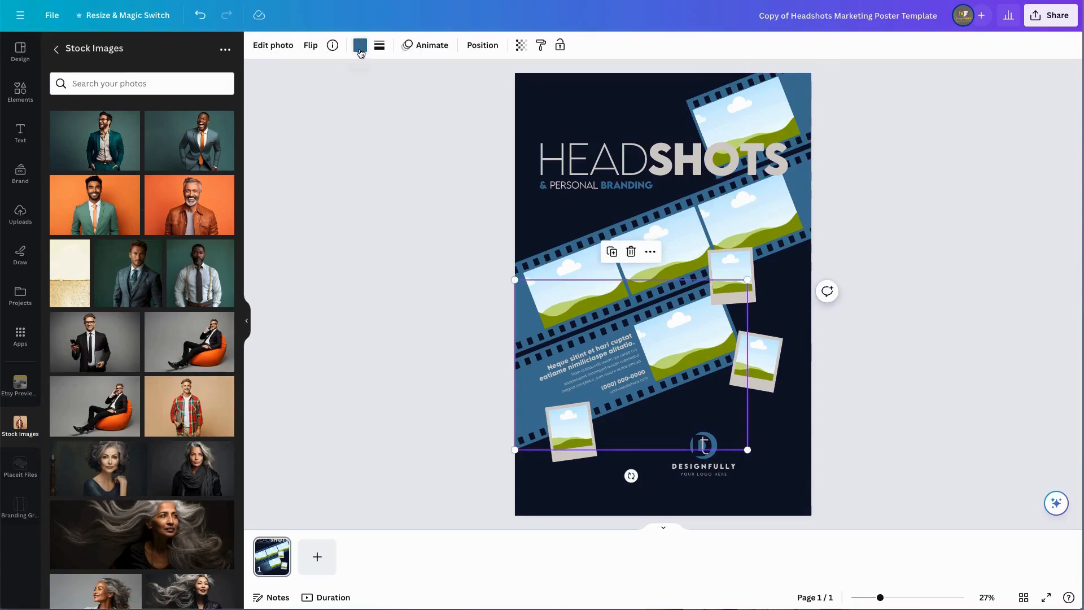
click(480, 47)
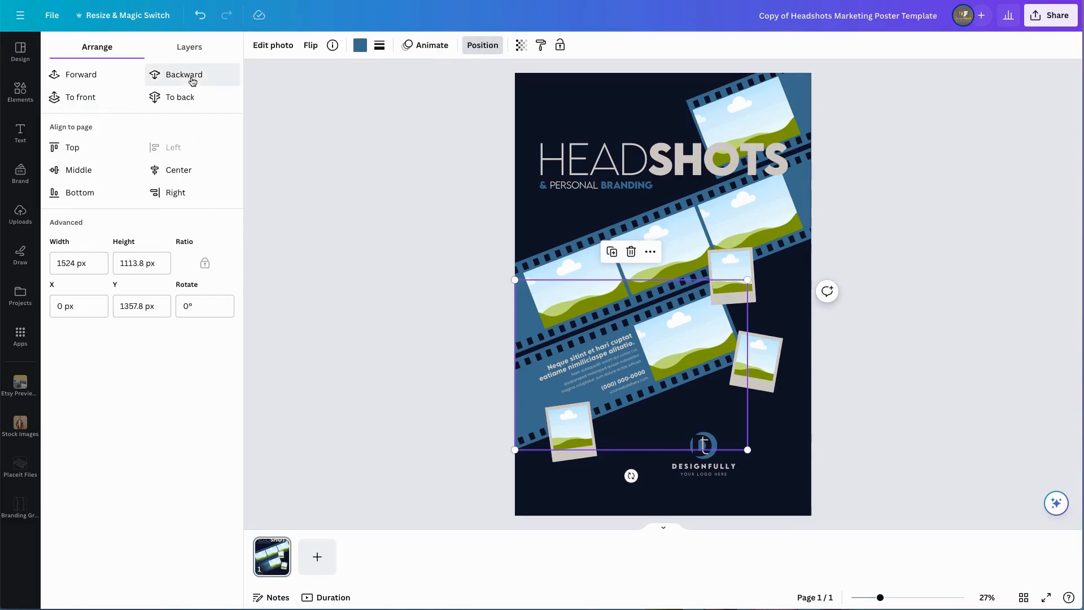
click(794, 202)
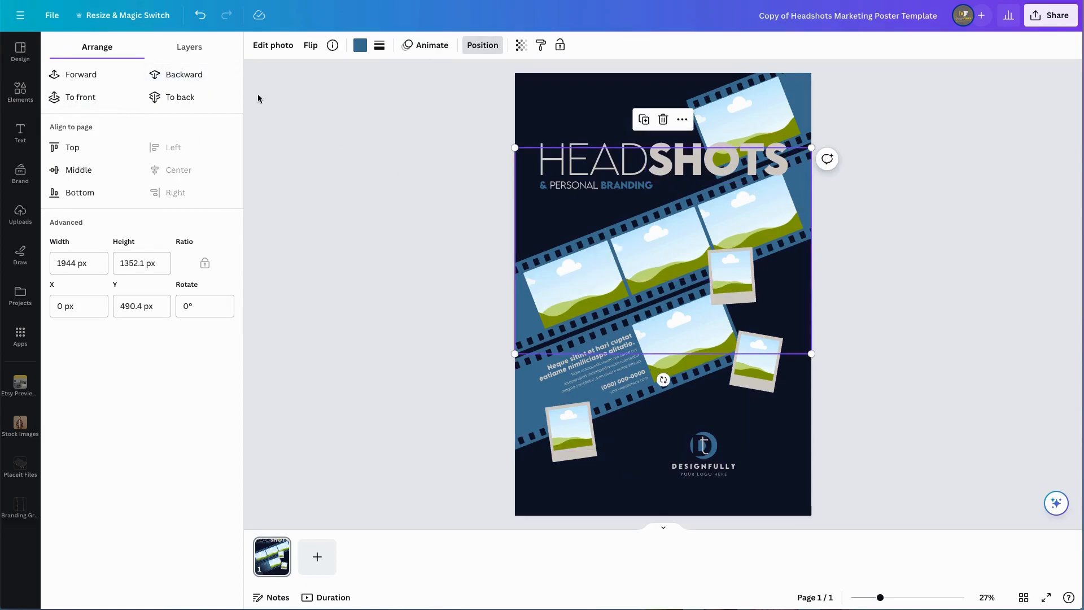
click(180, 78)
click(394, 173)
Step: Send each of the three polaroid frames one layer backward
click(745, 297)
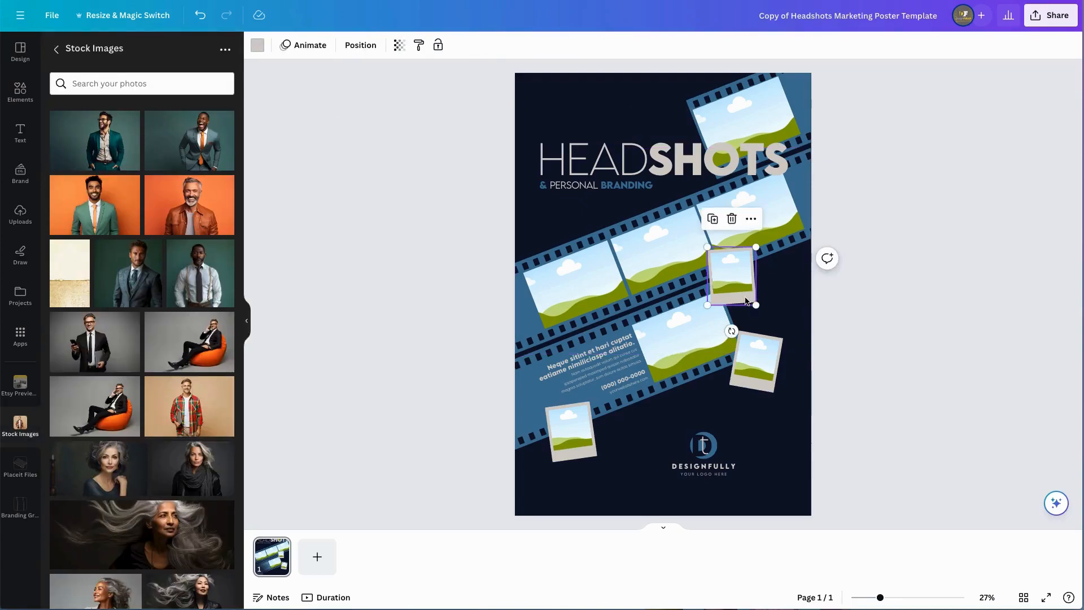
click(361, 45)
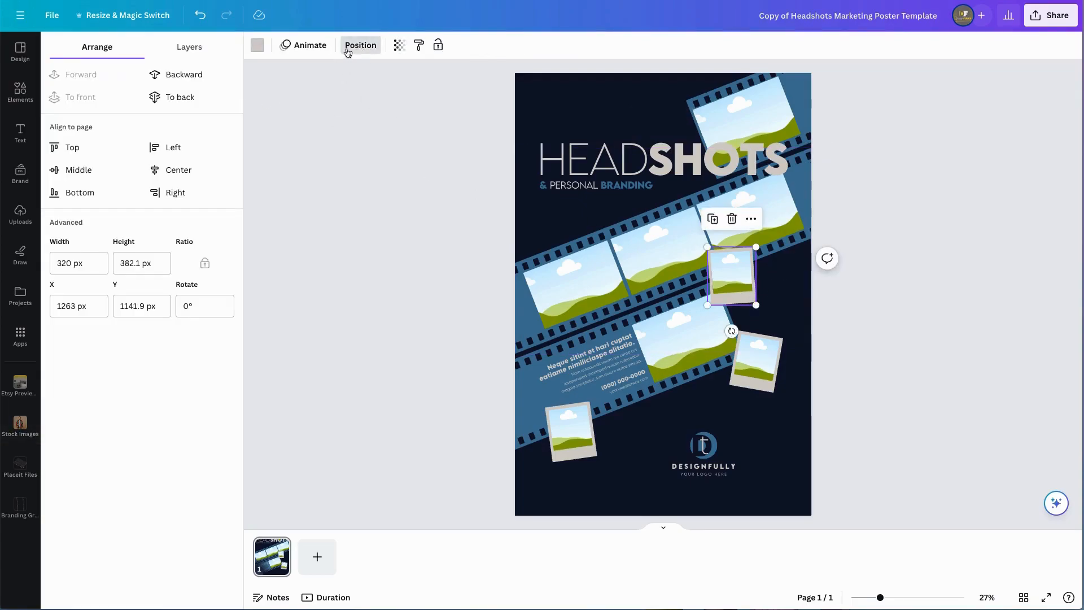
click(201, 75)
click(754, 374)
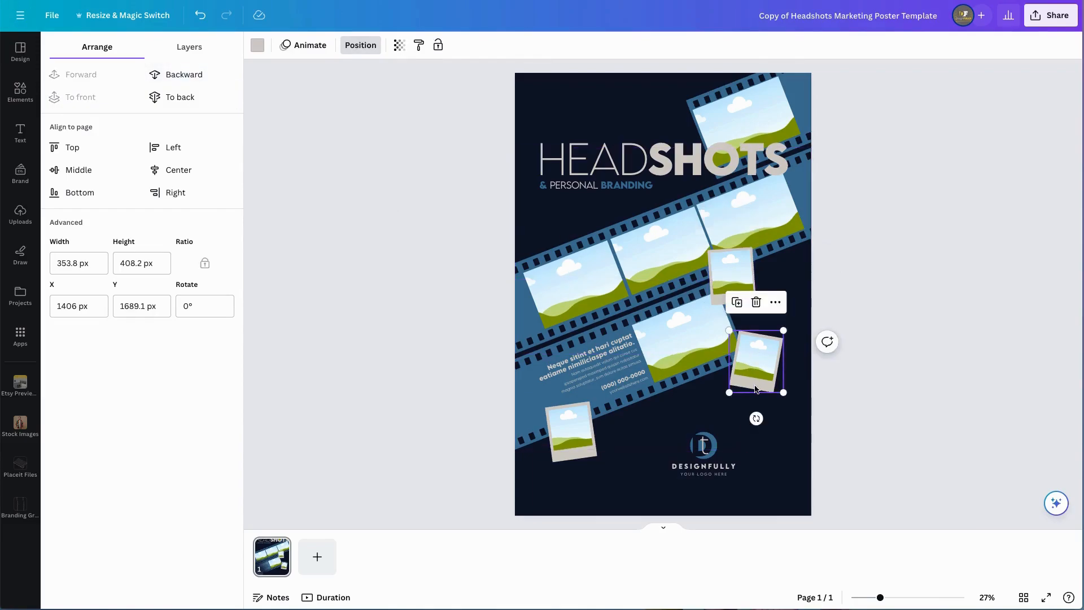
click(201, 79)
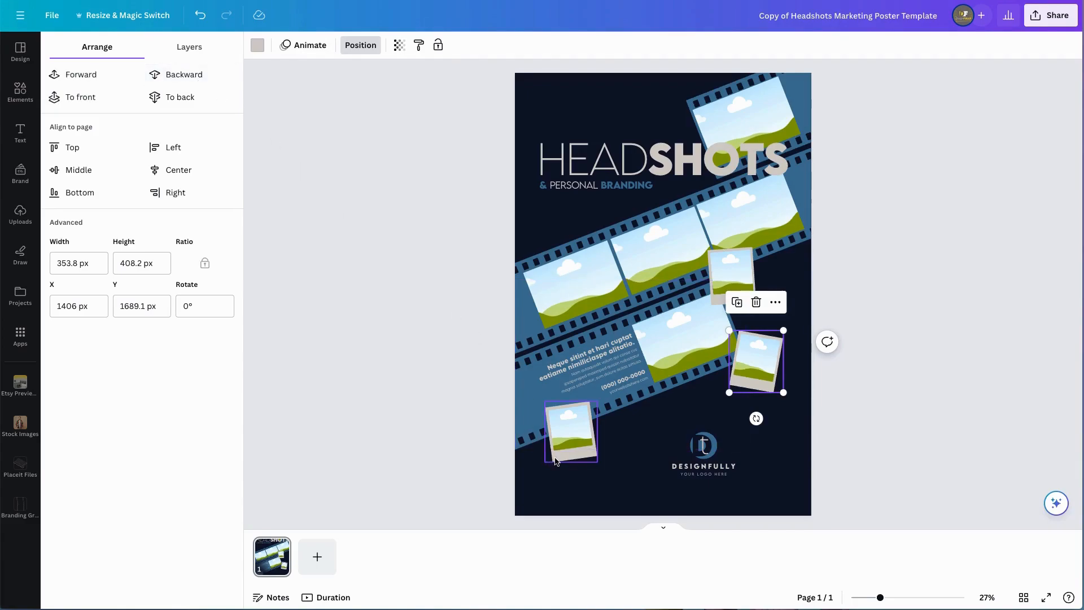
click(569, 432)
click(187, 82)
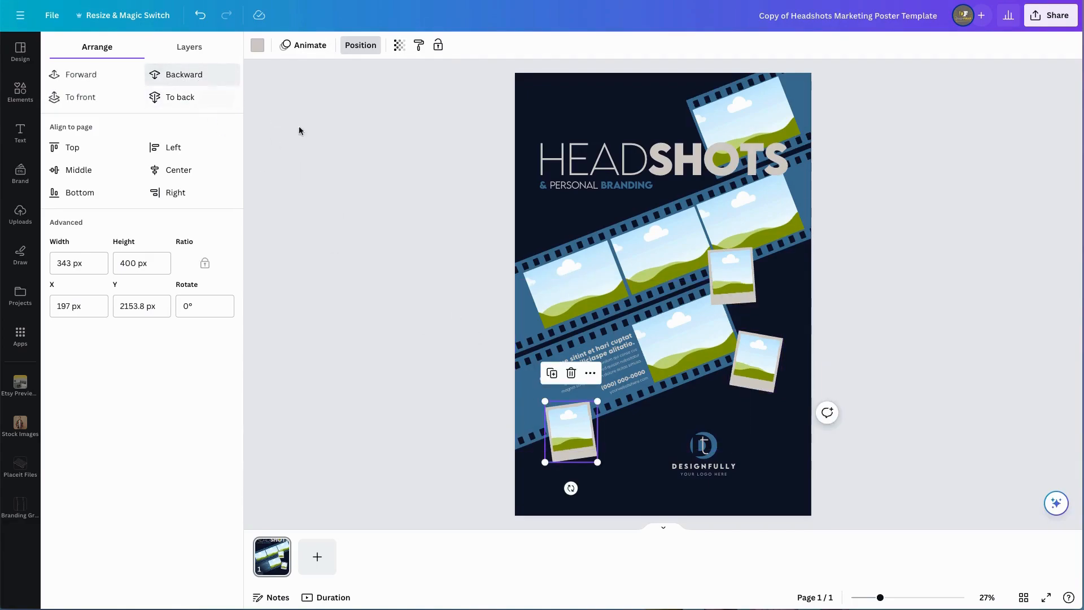
key(Escape)
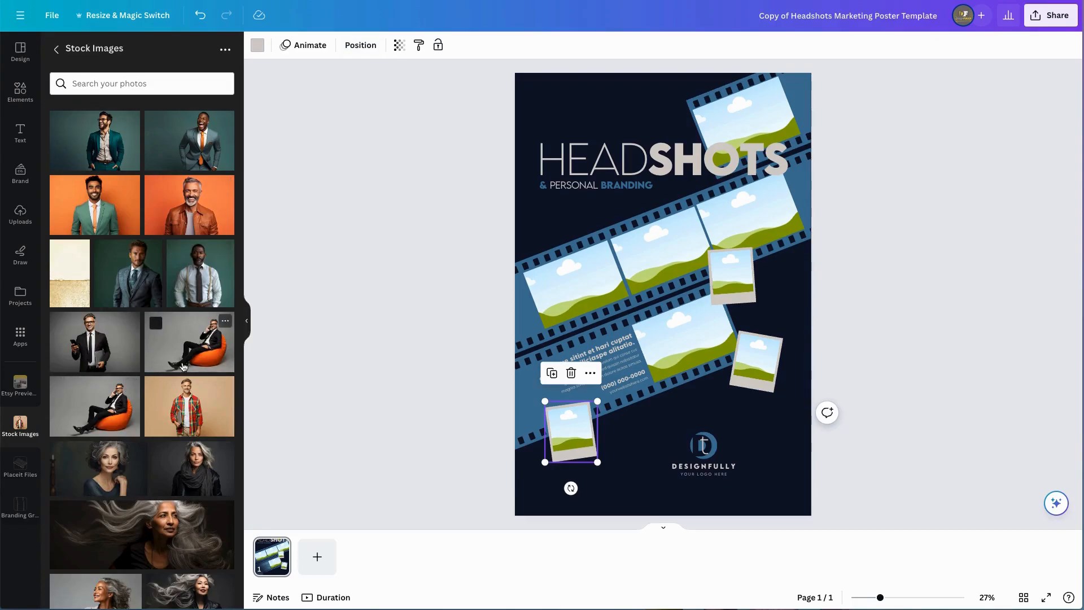
Step: Fill the top film strip's frame with the laughing man in a suit and the lower strip's frame with the man in the brown leather jacket
drag(203, 155, 734, 121)
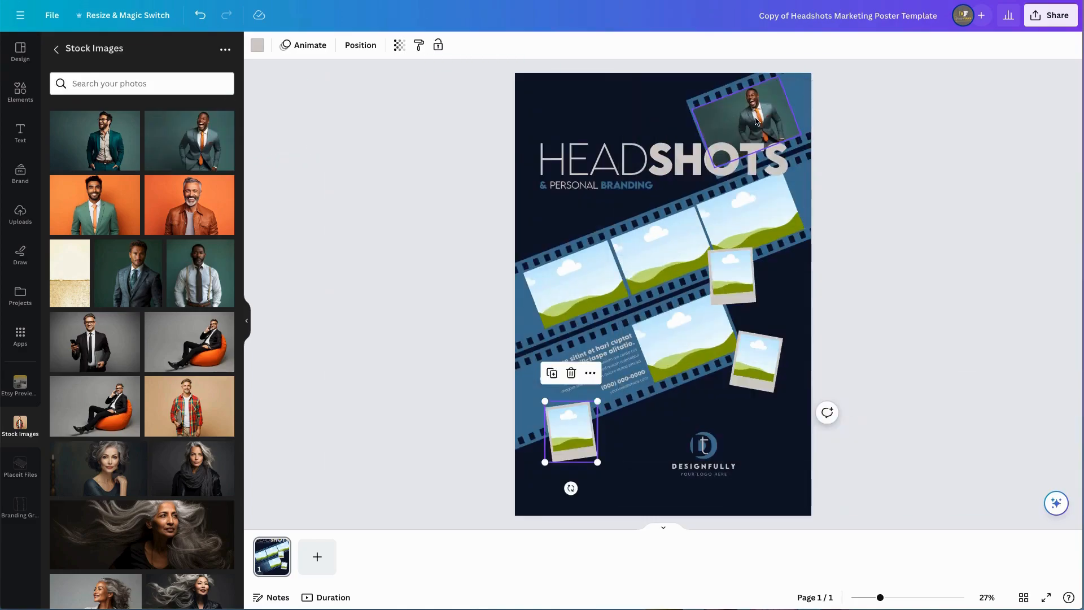
drag(192, 210, 567, 245)
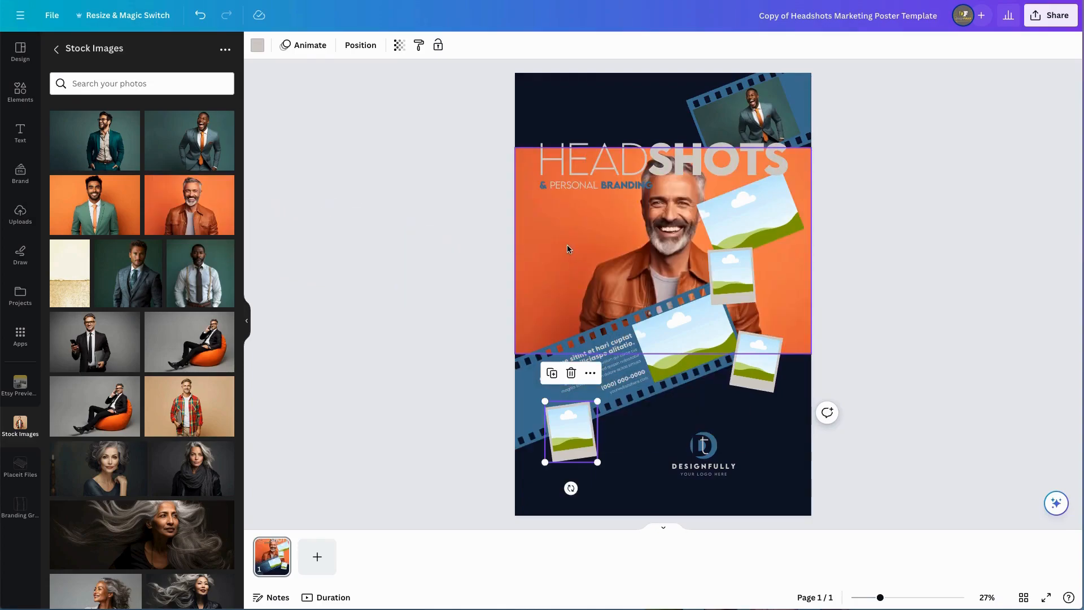
click(200, 20)
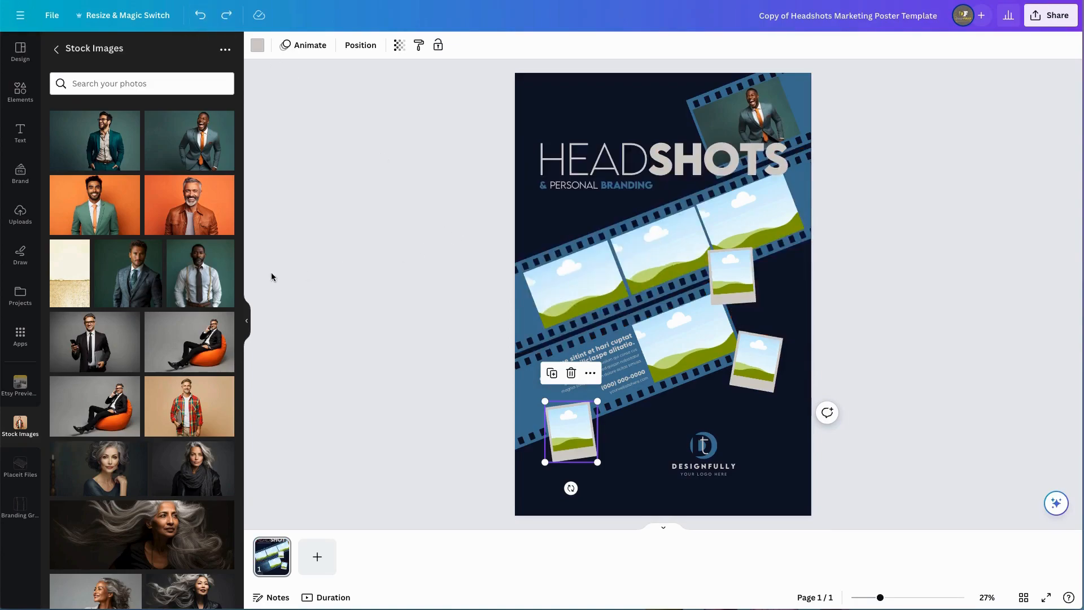
drag(195, 219, 686, 339)
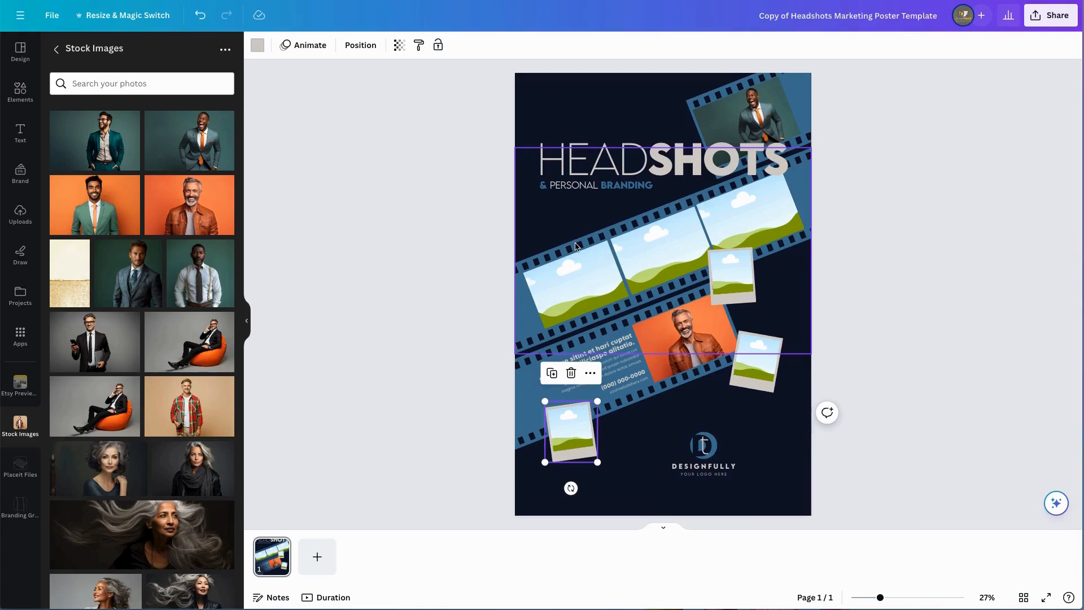
Step: Send the large middle film strip one more layer backward so its photo frames can accept images
click(602, 270)
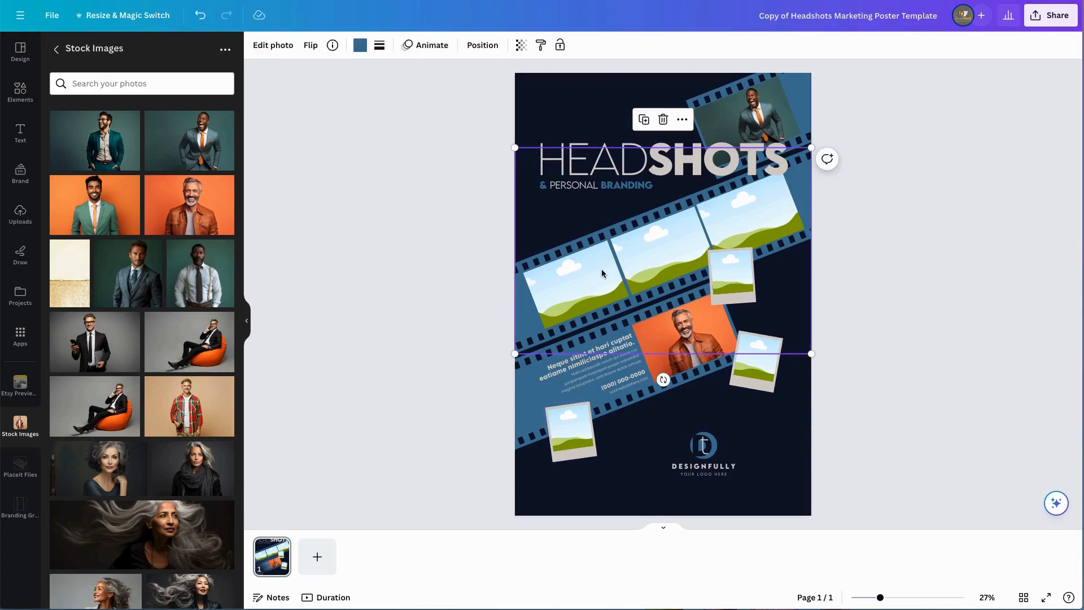
click(477, 49)
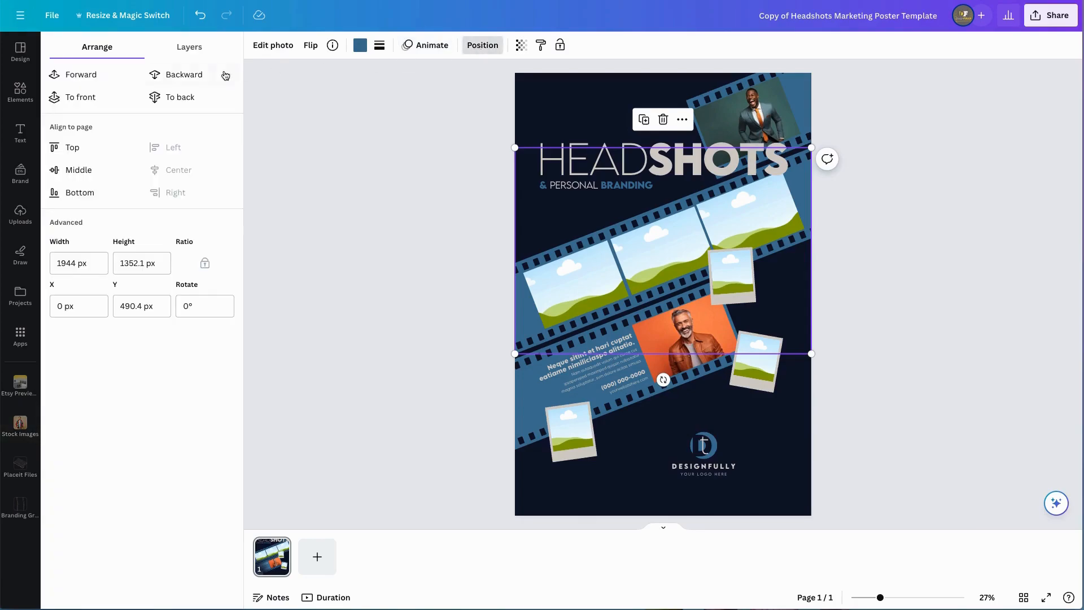
click(192, 78)
Step: Fill the middle strip's center frame with the man on the orange beanbag and its left frame with the man holding a phone
click(570, 432)
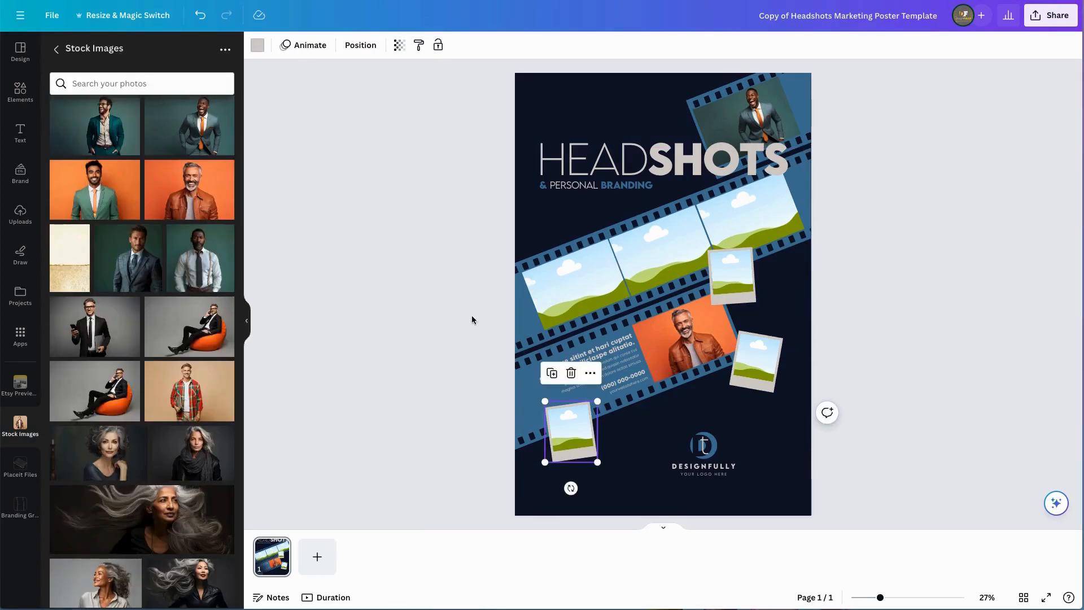
drag(221, 305, 660, 257)
drag(95, 327, 573, 305)
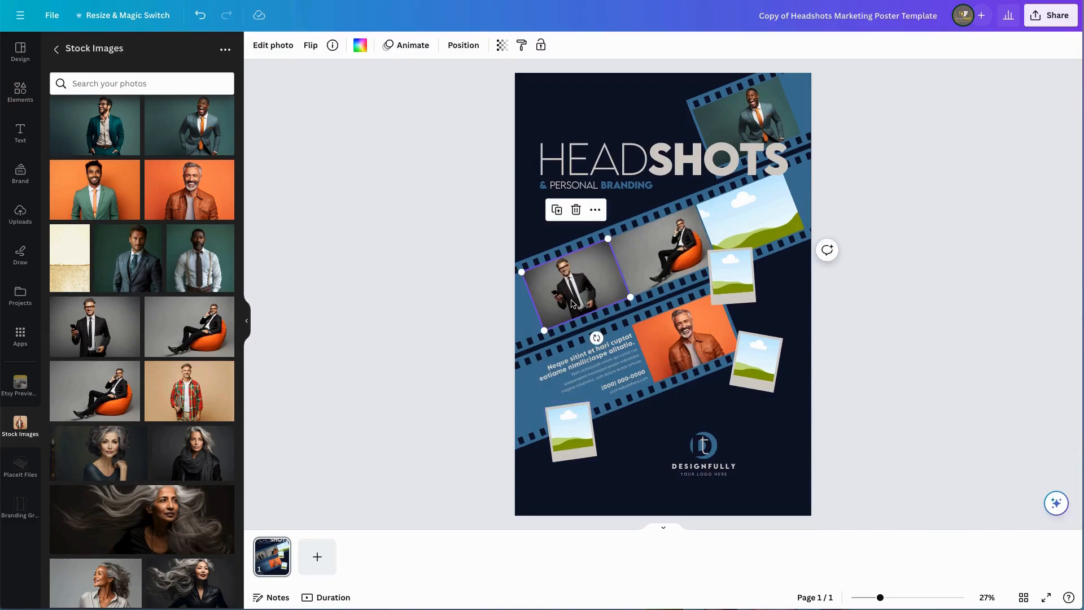
Step: Reposition the photo of the man holding a phone within the left frame of the middle film strip
double_click(587, 300)
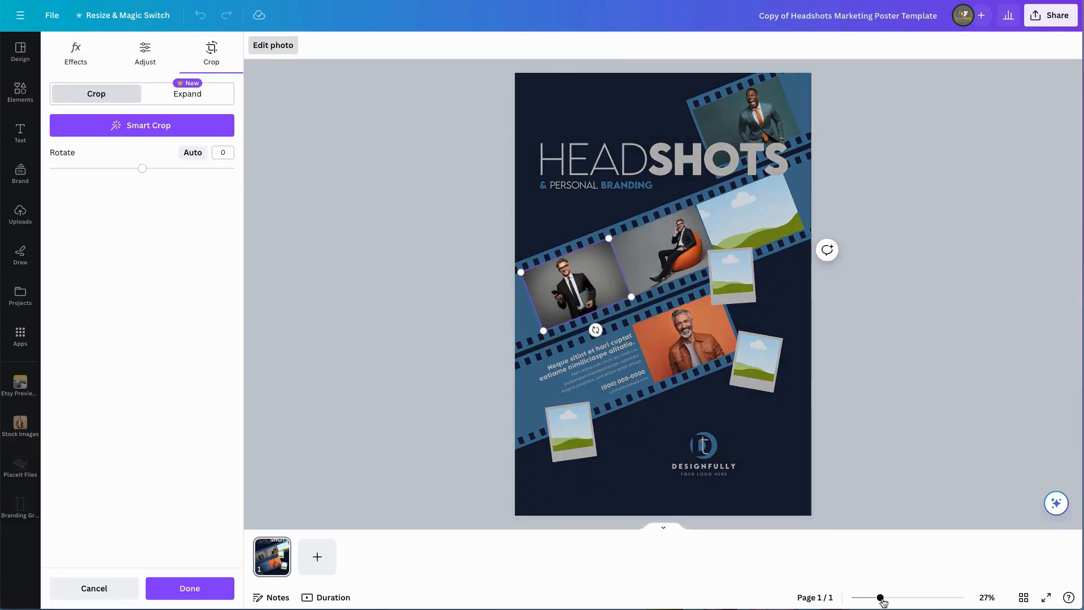
scroll(655, 316, up, 6)
scroll(537, 368, left, 5)
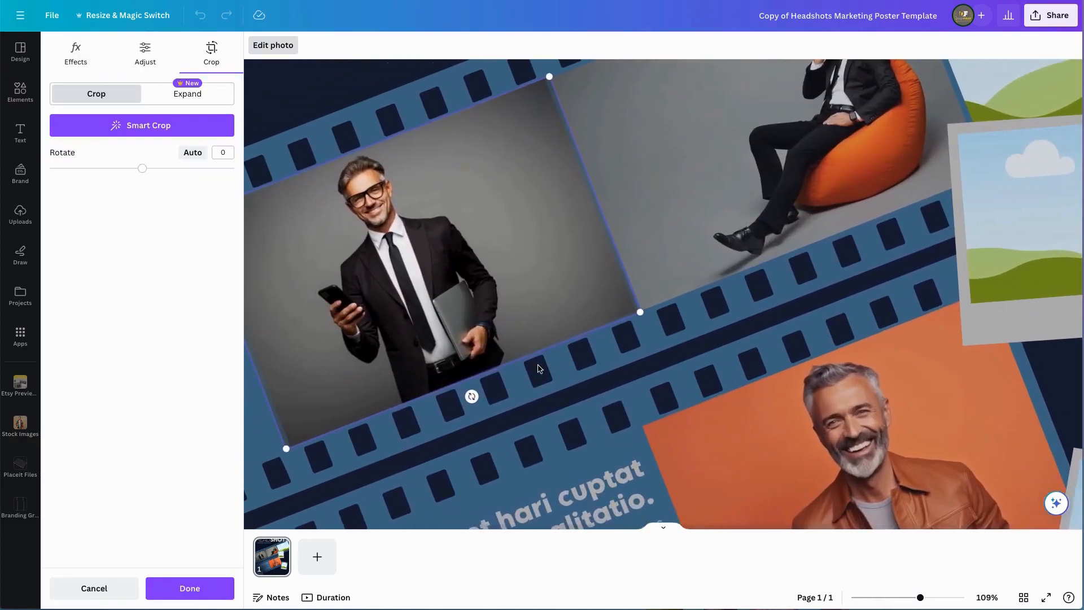
scroll(523, 308, down, 4)
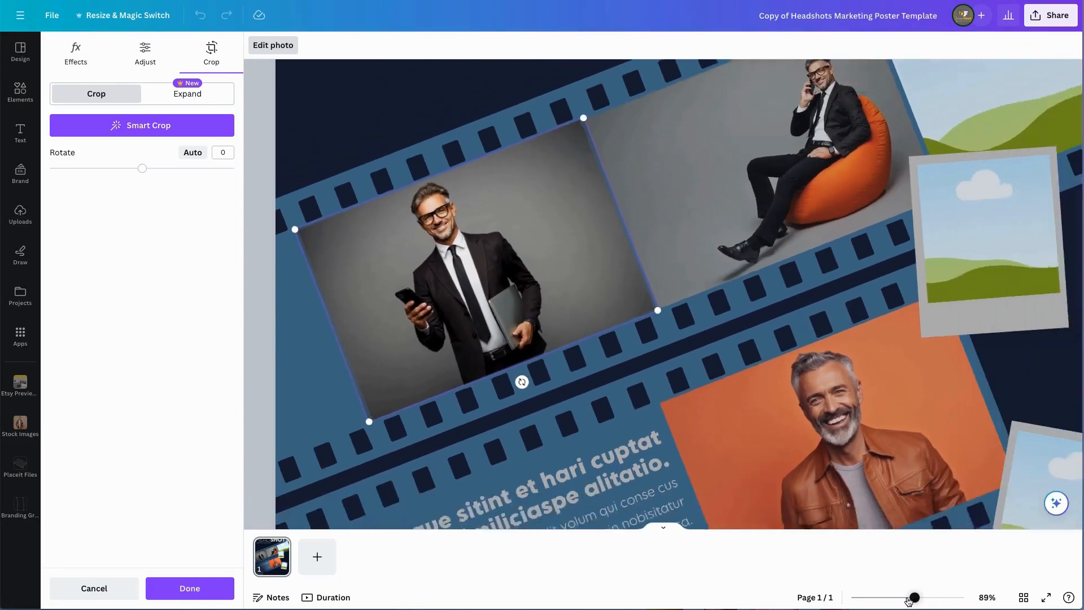
mouse_move(587, 308)
mouse_down()
mouse_move(648, 314)
mouse_move(683, 336)
mouse_move(587, 309)
mouse_up()
drag(470, 303, 481, 302)
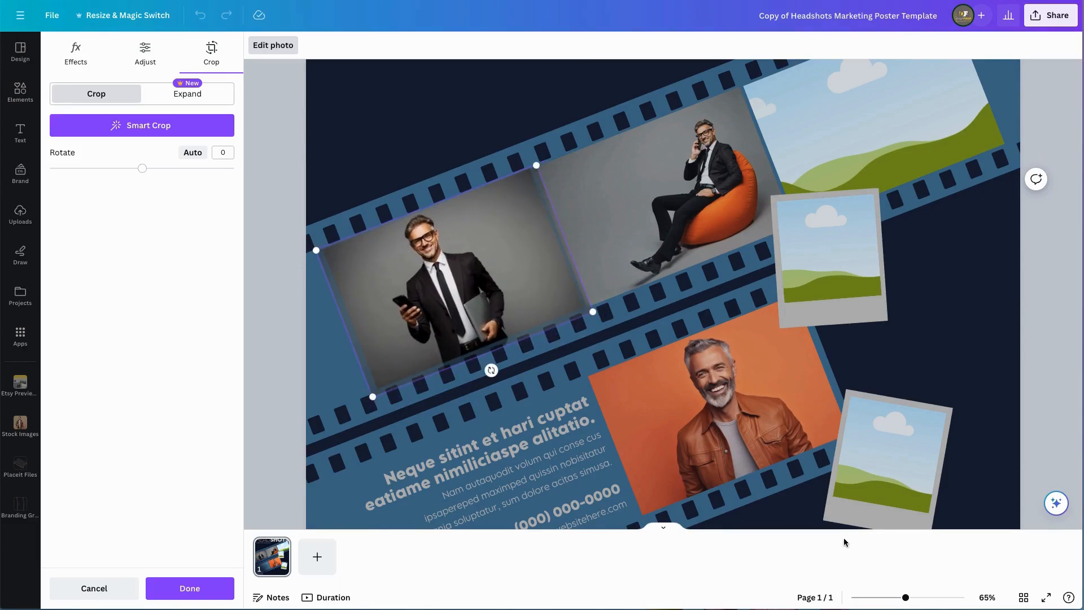
drag(904, 598, 880, 598)
click(897, 385)
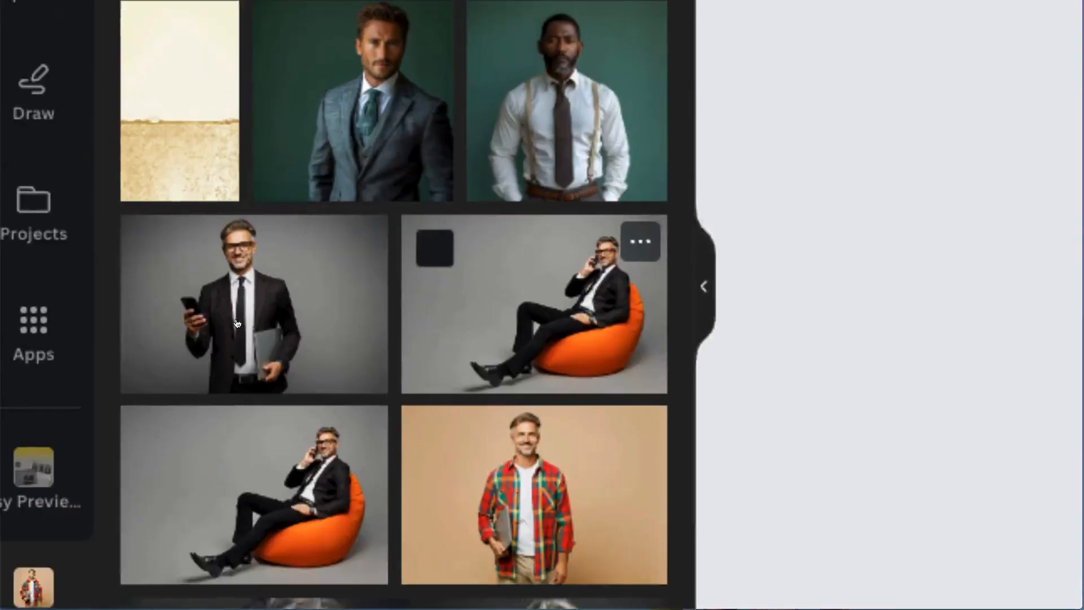
Step: Fill the right frame of the middle film strip with the bearded man in a black suit holding a light-colored laptop
scroll(113, 410, down, 10)
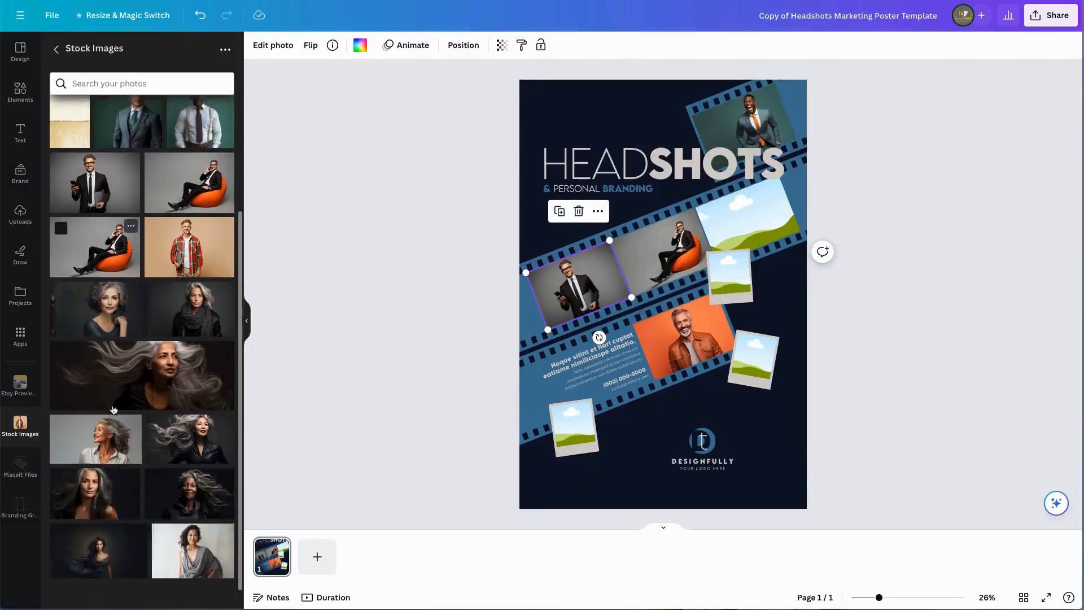
scroll(113, 409, down, 7)
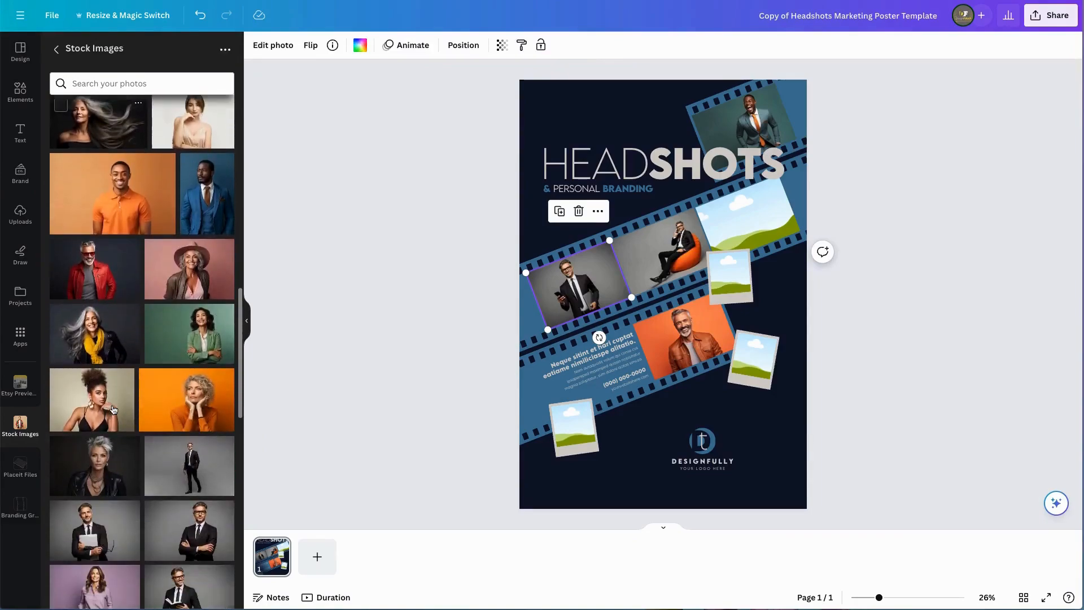
drag(95, 444, 779, 231)
click(836, 354)
Step: Place the photo of the woman in the green blazer in the upper polaroid and shift it left to center her
drag(189, 249, 725, 277)
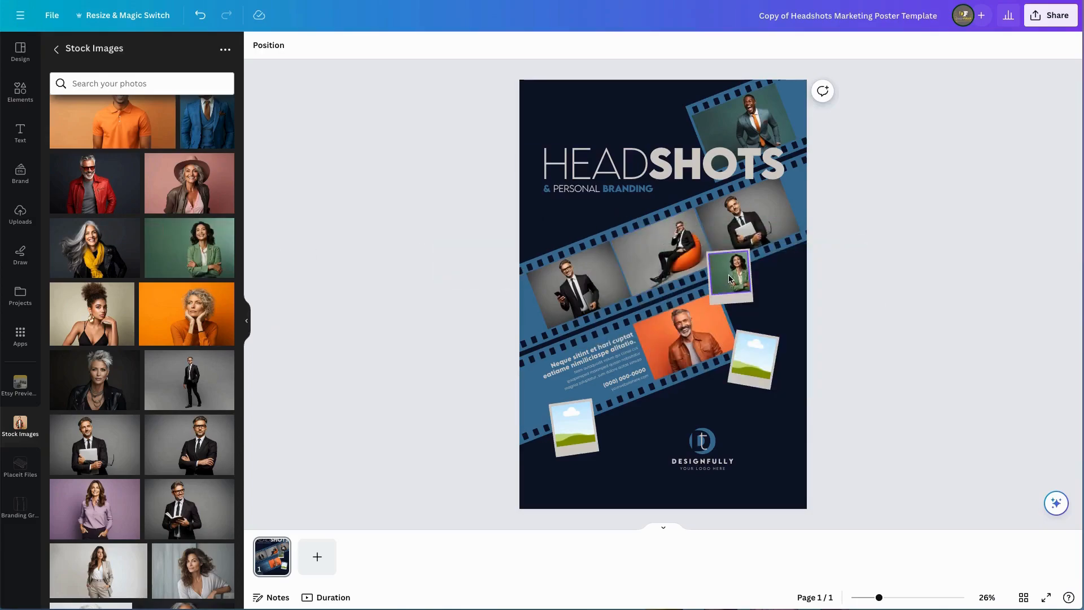
drag(879, 598, 917, 597)
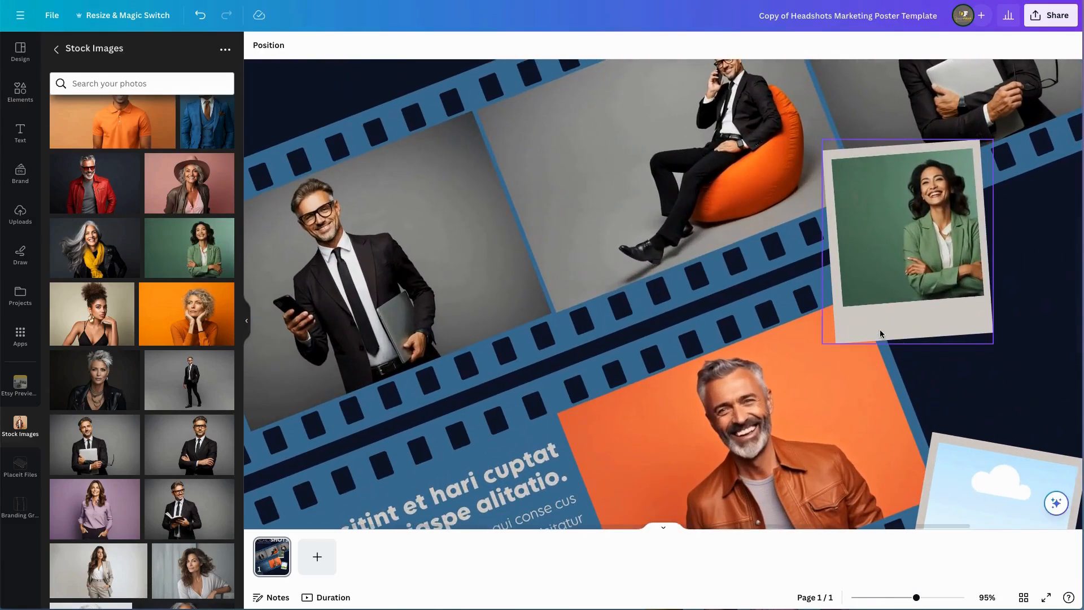
double_click(904, 263)
drag(903, 263, 878, 266)
Step: Fill the middle polaroid, beside the lower film strip, with the photo of the woman in the purple blouse
scroll(894, 409, down, 2)
scroll(893, 409, right, 3)
scroll(894, 409, down, 4)
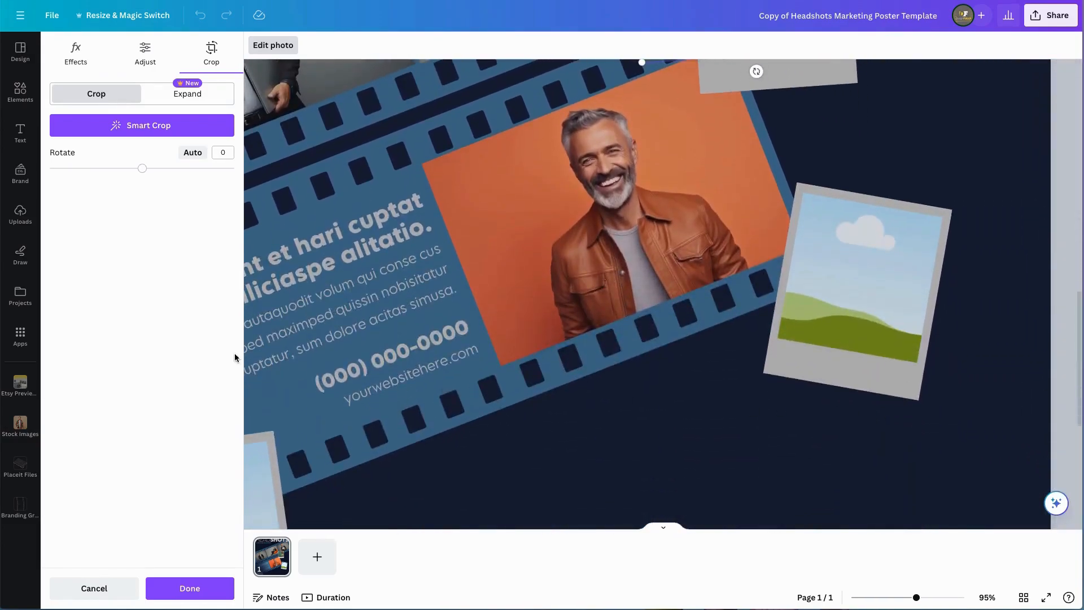
click(20, 427)
scroll(141, 339, down, 5)
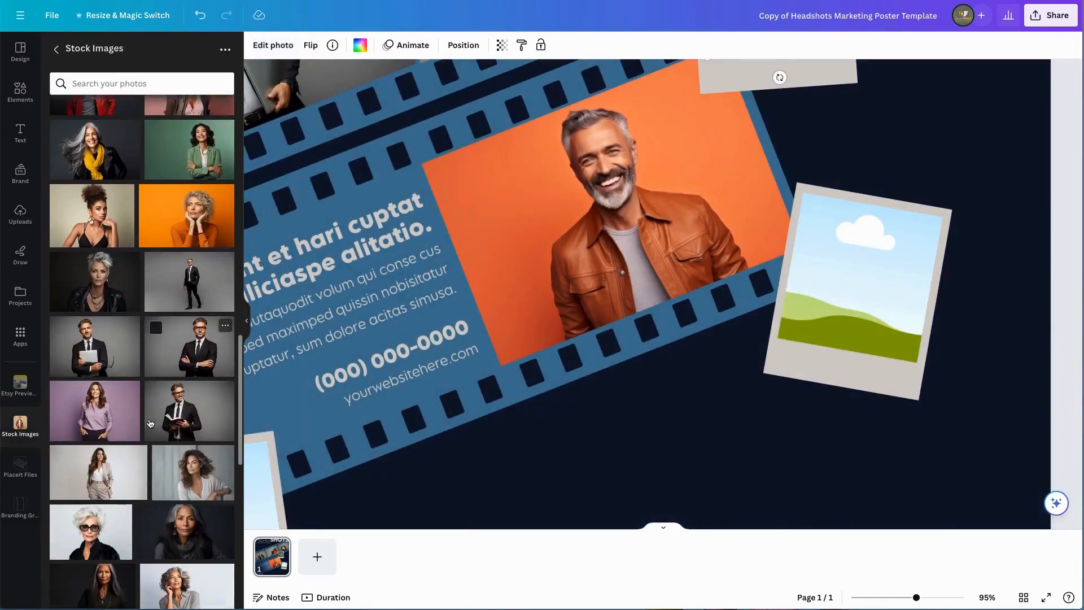
drag(95, 377, 840, 286)
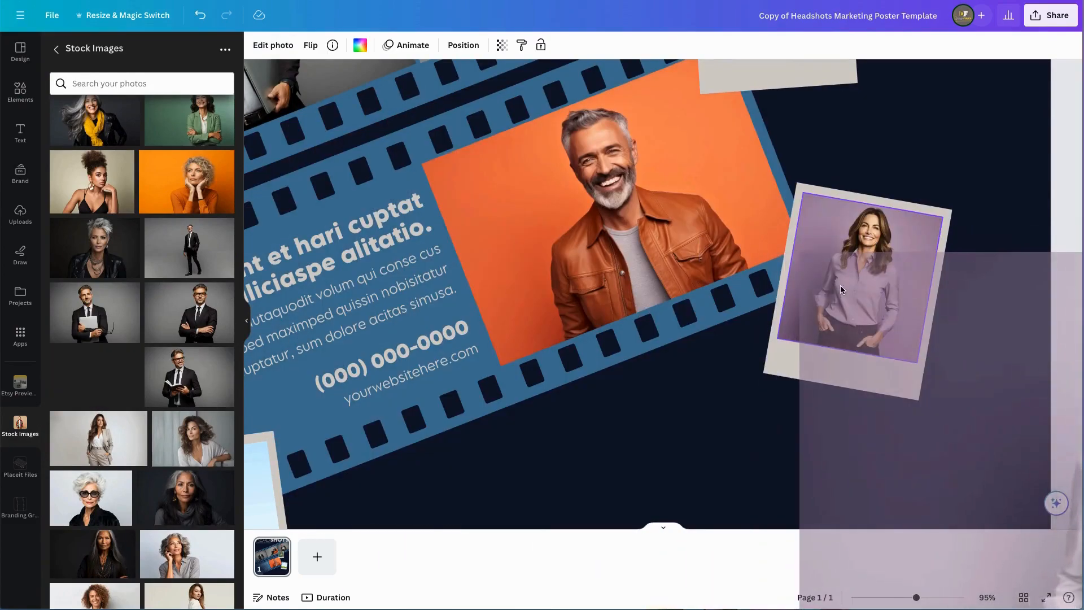
Step: Fill the lower-left polaroid with the photo of the gray-haired woman in a gray blazer and scarf
scroll(857, 275, down, 5)
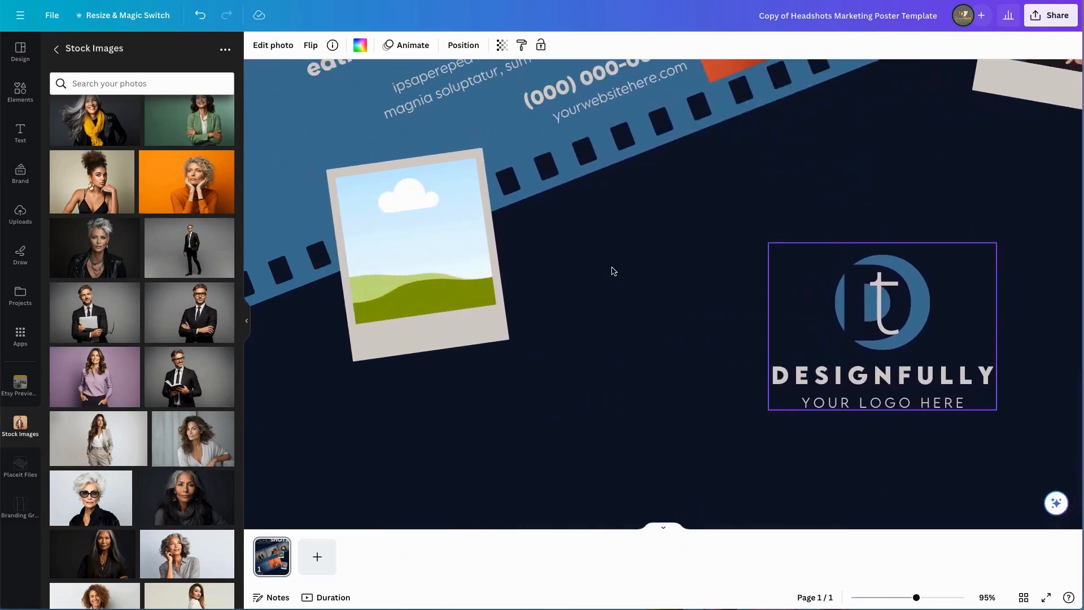
scroll(185, 368, down, 10)
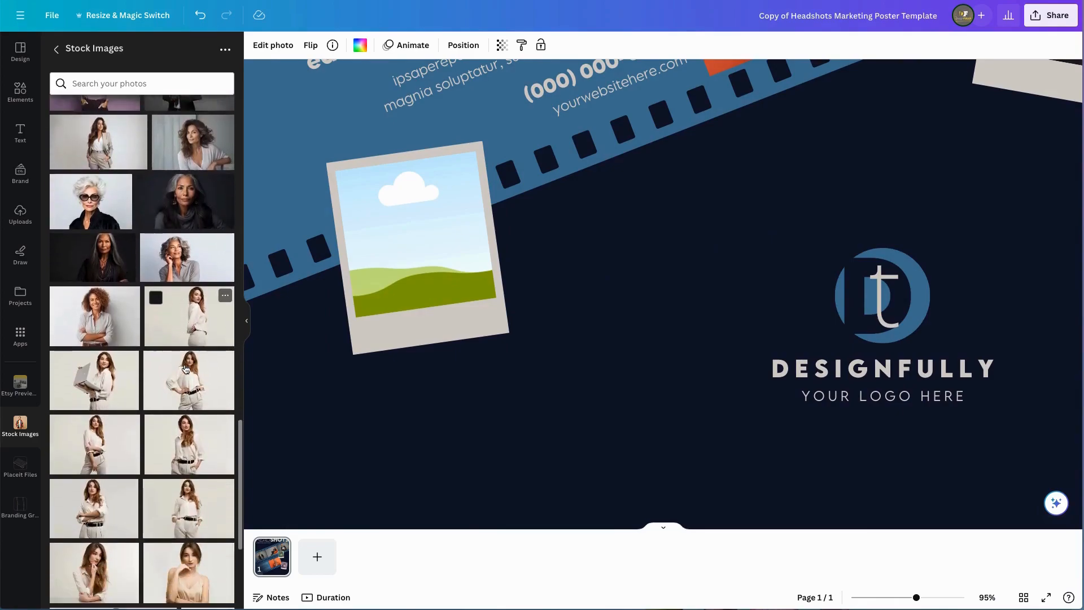
scroll(185, 368, up, 15)
scroll(185, 368, up, 6)
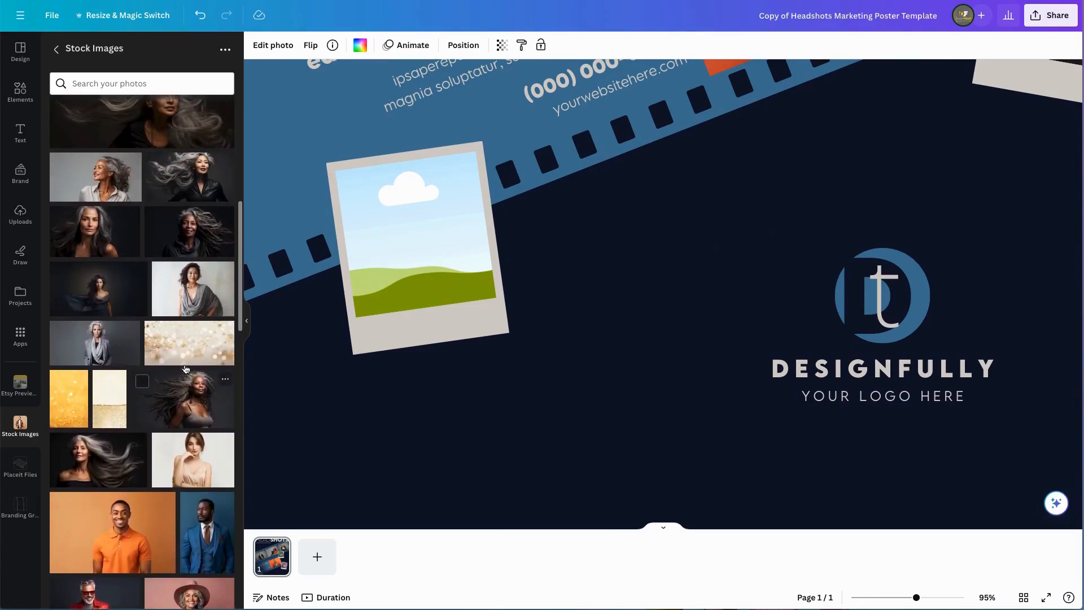
drag(95, 358, 409, 242)
double_click(427, 242)
click(698, 487)
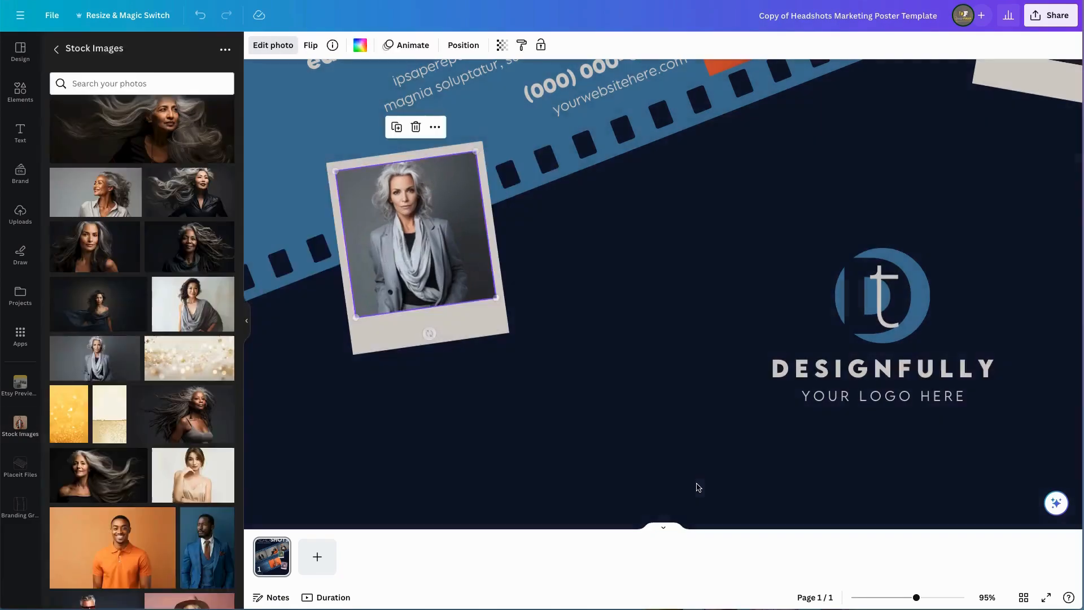
Step: Send the photo in the top film strip one layer backward
drag(915, 598, 880, 598)
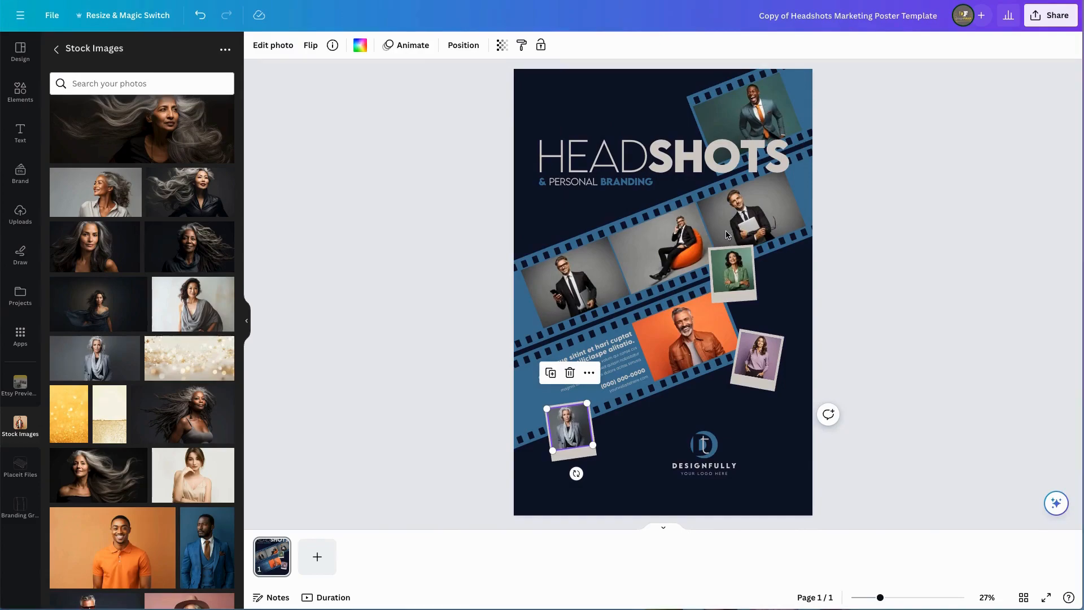
click(772, 125)
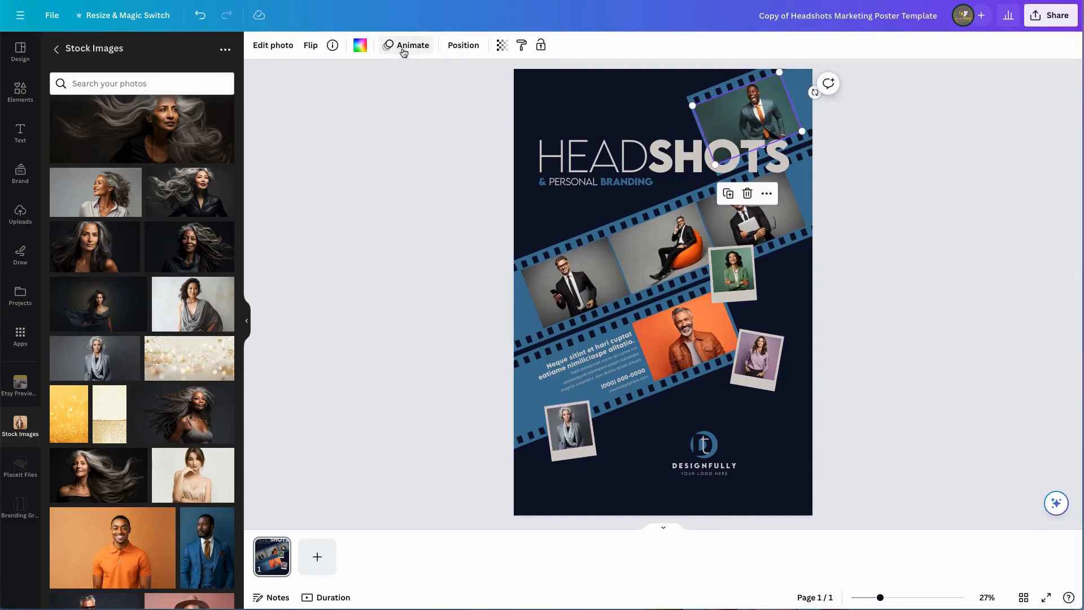
click(457, 45)
click(197, 78)
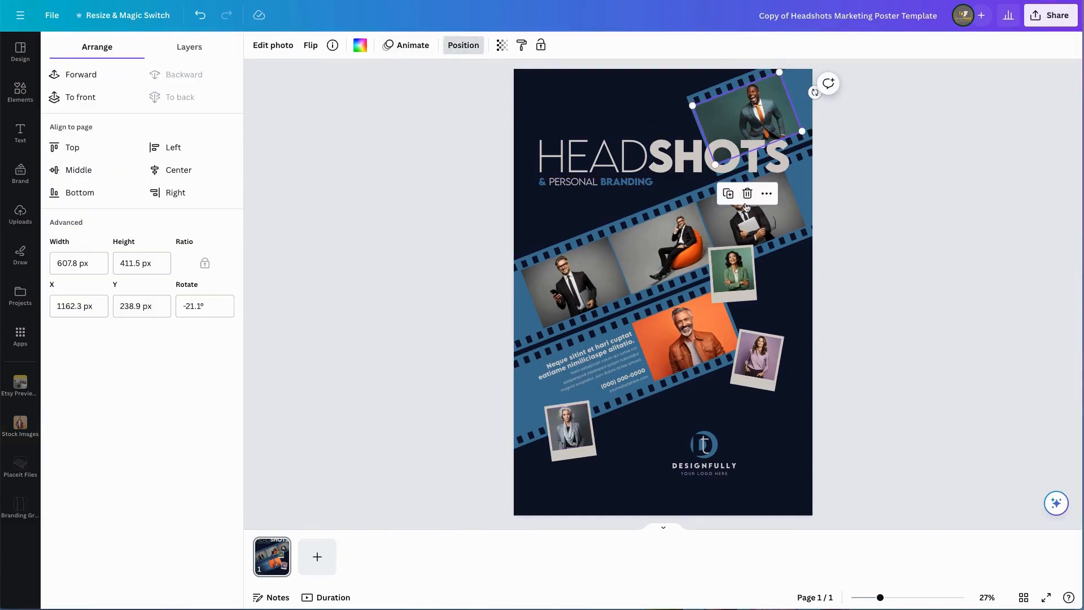
Step: Send the photos in the middle film strip's frames backward in the layer order
click(750, 221)
click(188, 76)
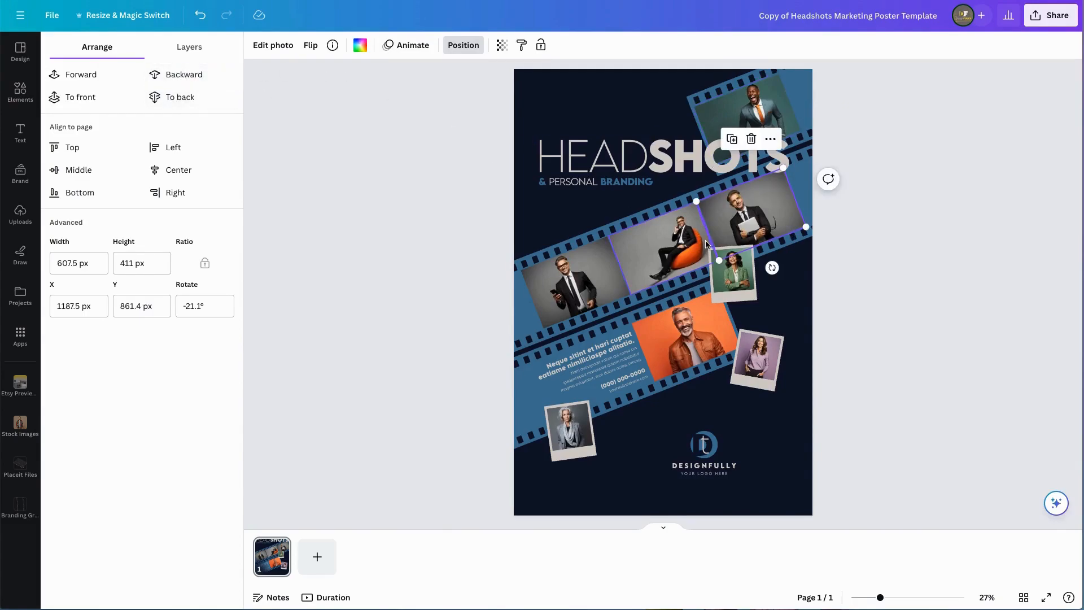
click(695, 259)
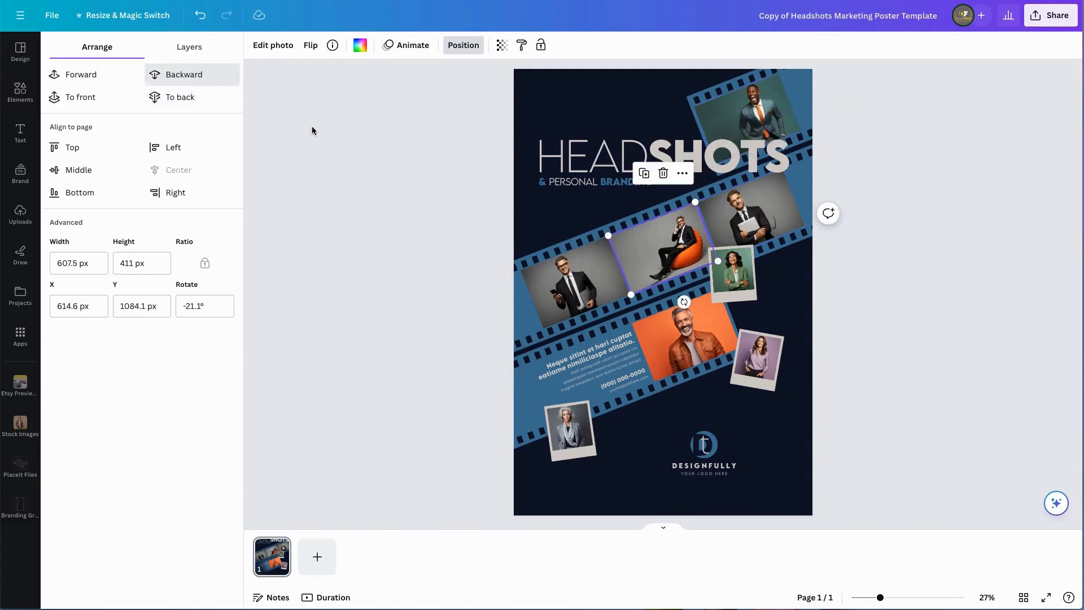
click(559, 291)
click(187, 75)
Step: Send the photos in the three polaroids and in the lower film strip backward in the layer order
click(736, 282)
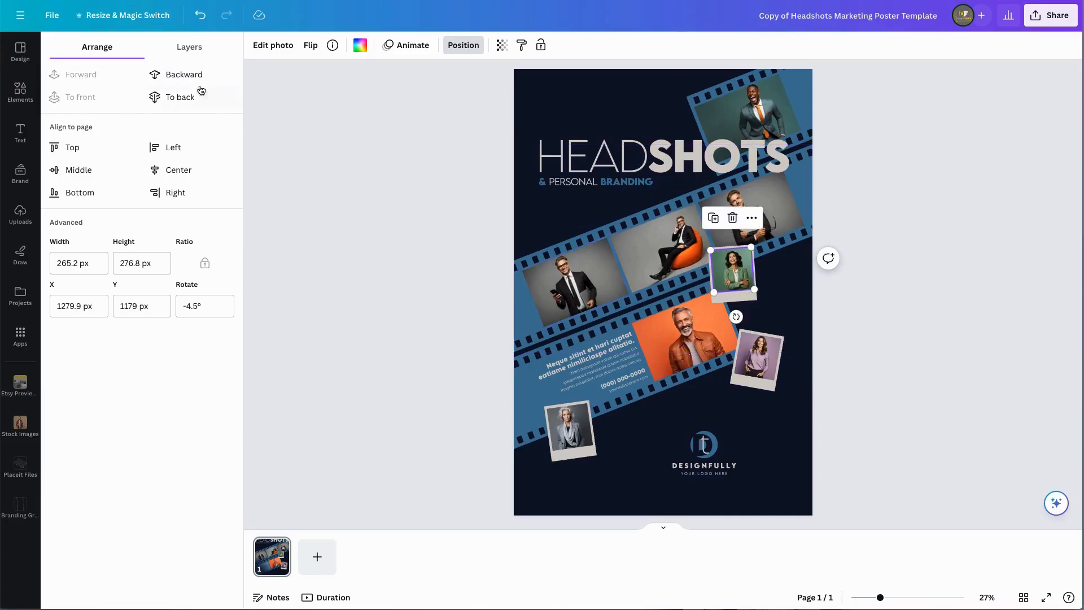
click(219, 84)
click(690, 358)
click(215, 84)
click(743, 358)
click(164, 79)
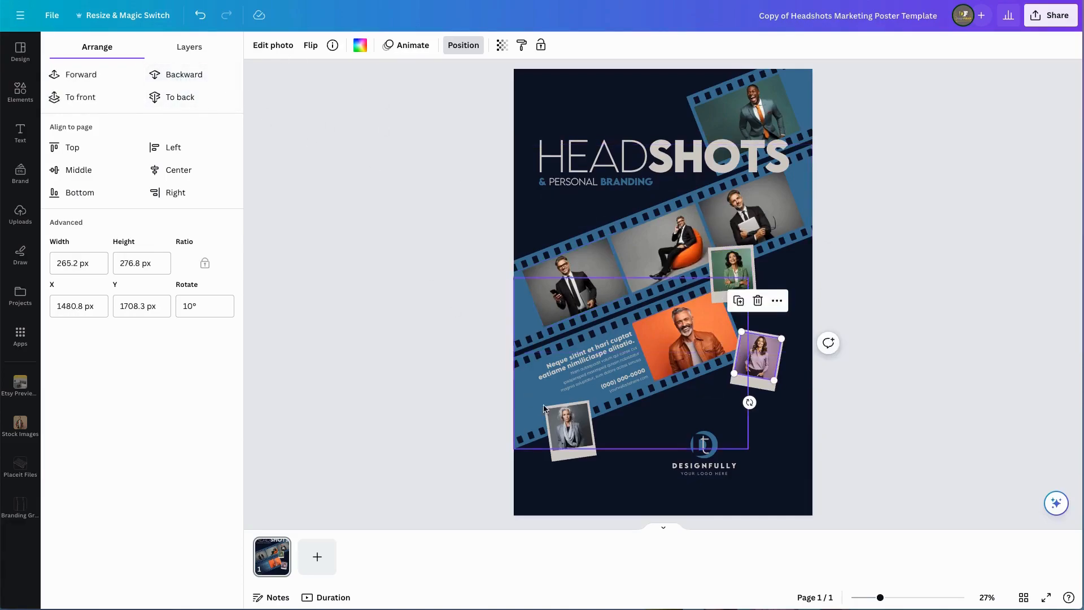
click(572, 432)
click(220, 82)
click(222, 83)
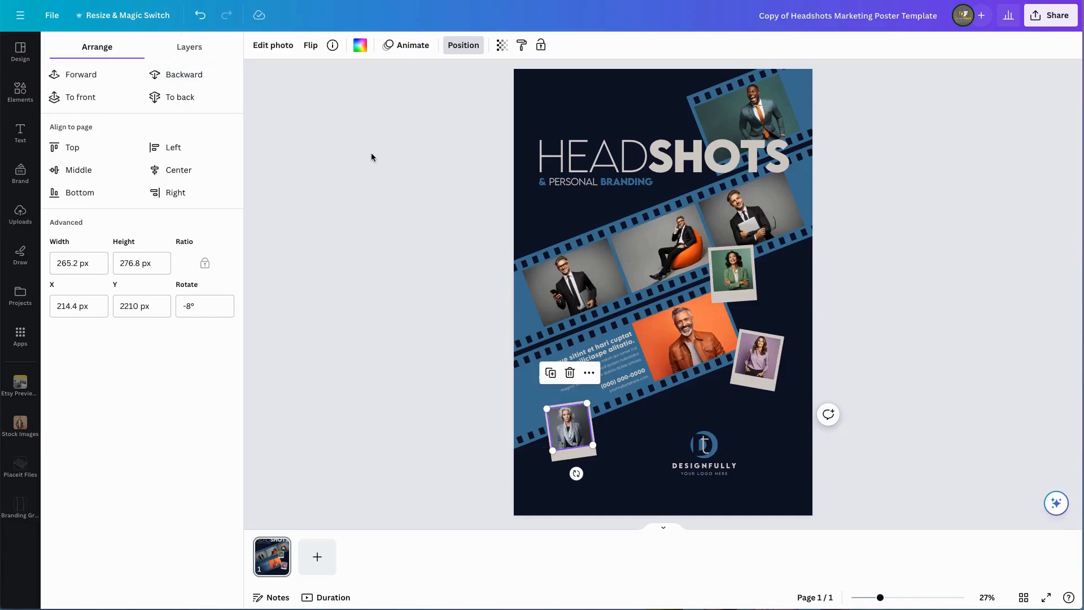
click(368, 154)
Step: Replace the bold heading on the lower film strip with "Reinvent your brand personality", breaking the line after "your"
click(433, 179)
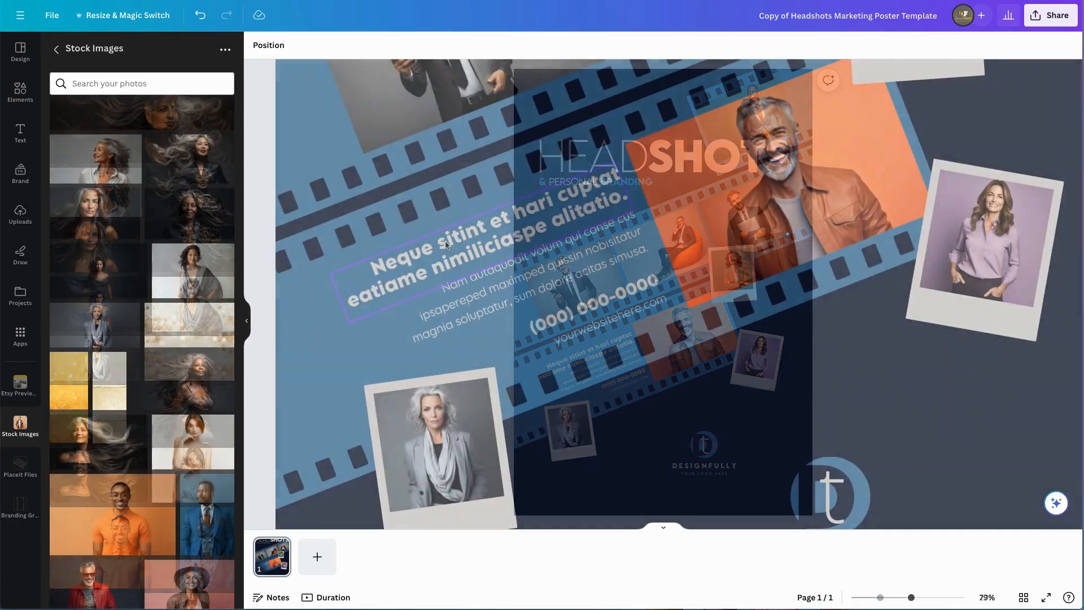
click(445, 244)
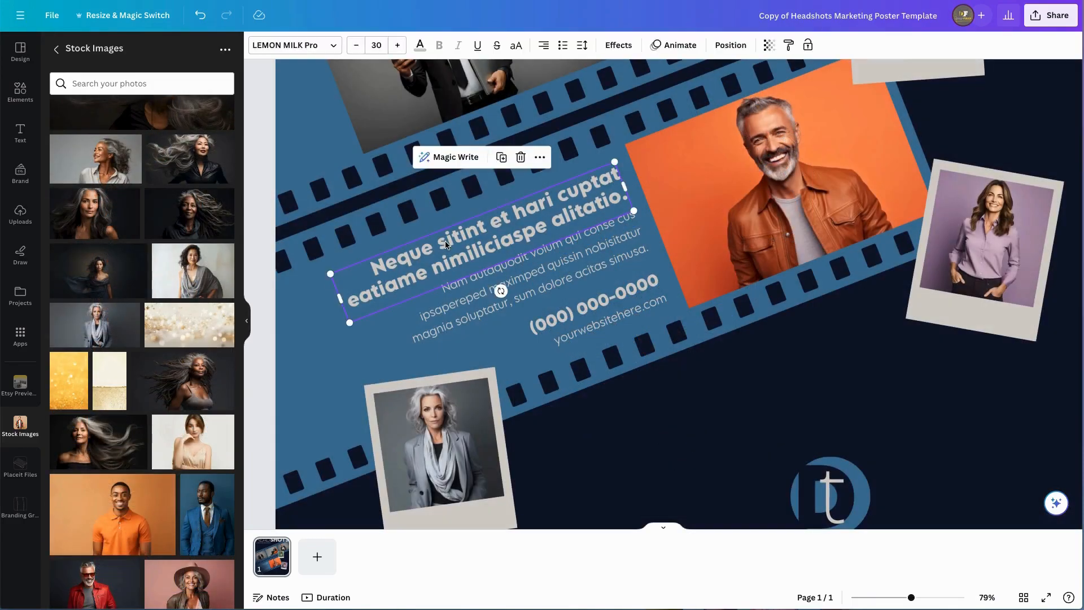
click(445, 243)
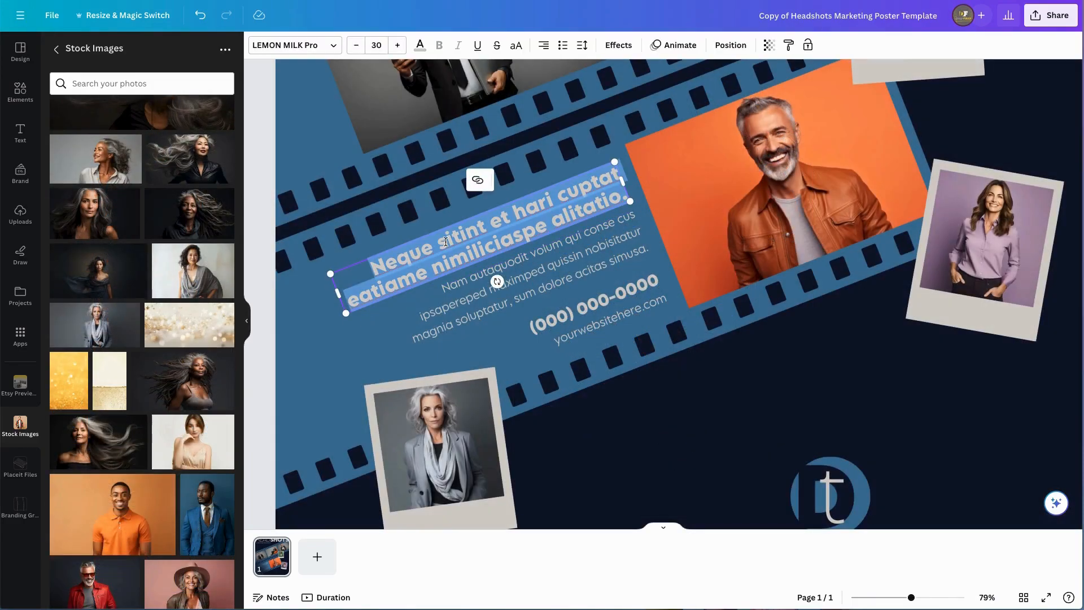
text(Re)
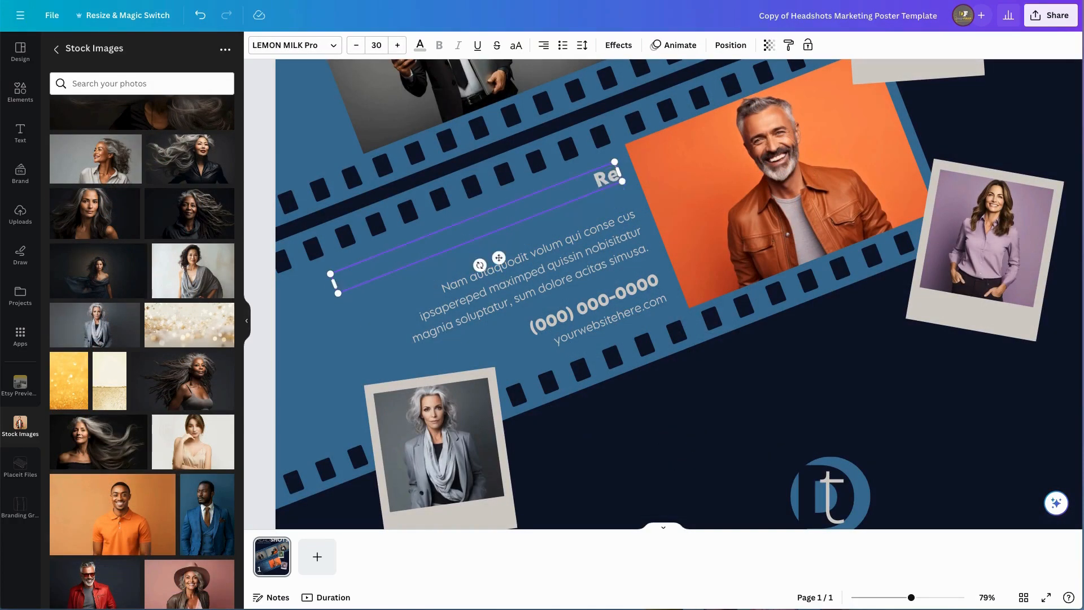
text(invent)
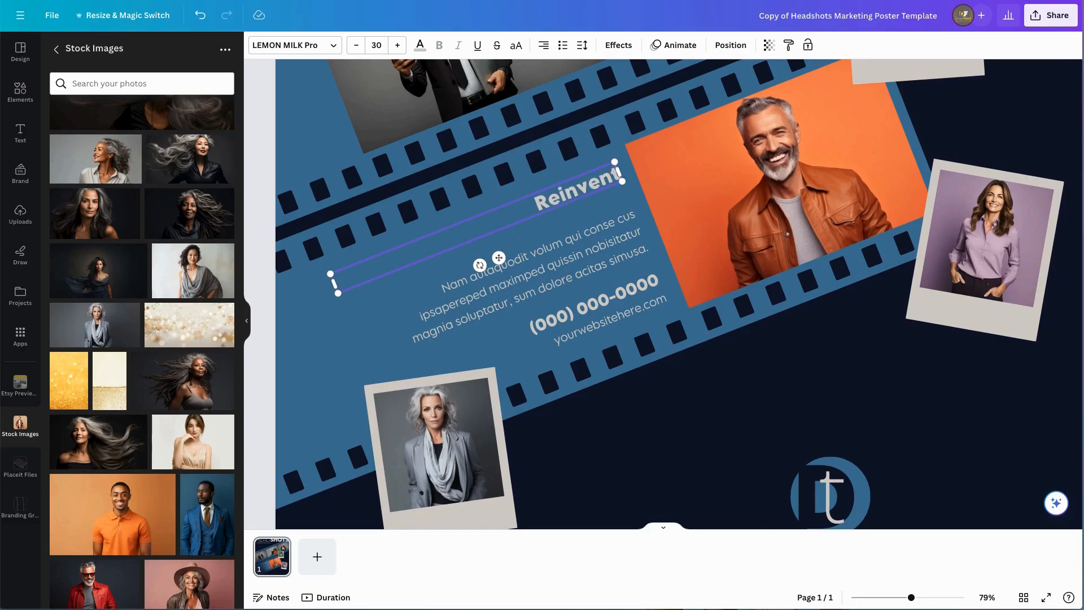
text( you)
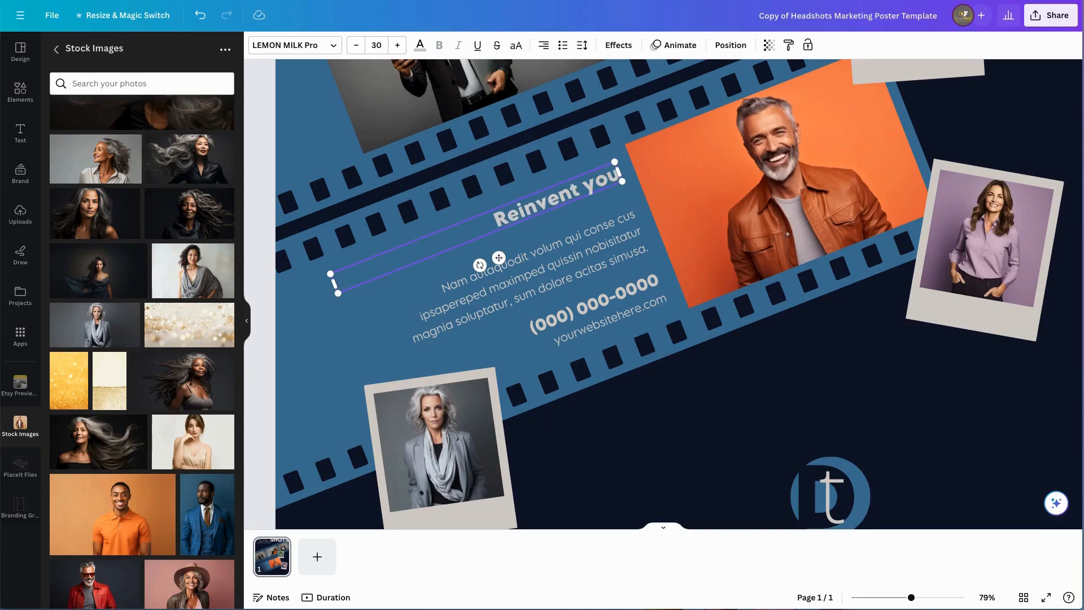
text(r brand personality)
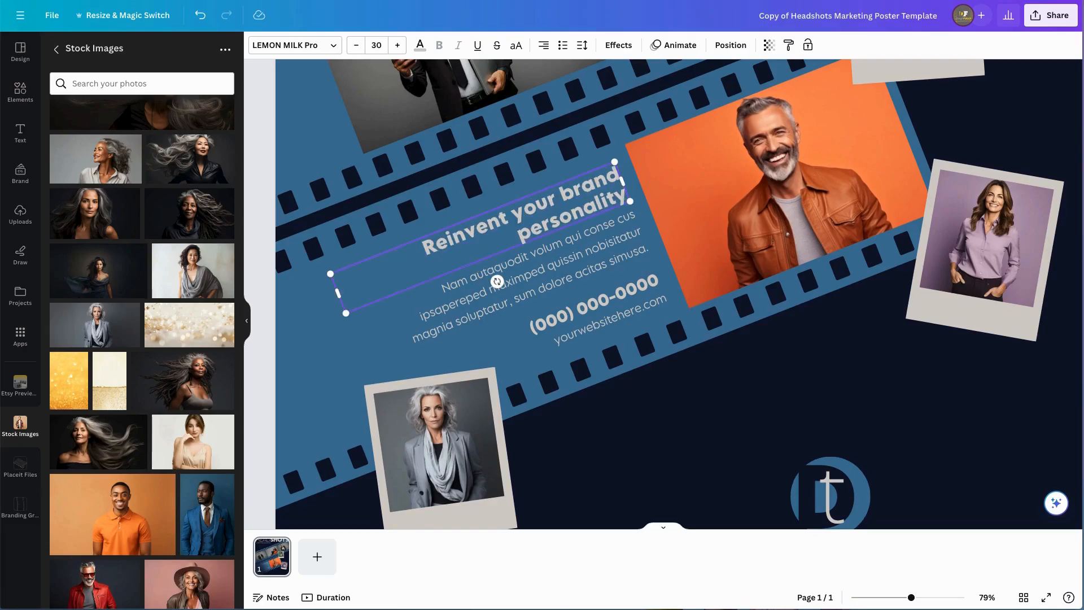
click(559, 197)
key(Return)
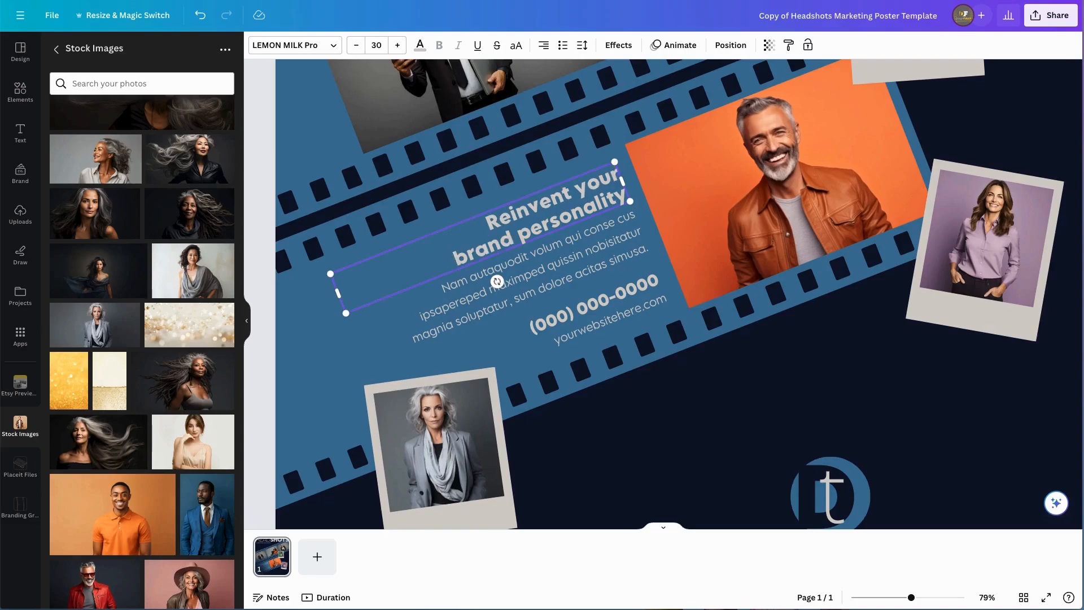
Step: Narrow the heading's text box by pulling in its left edge
click(576, 261)
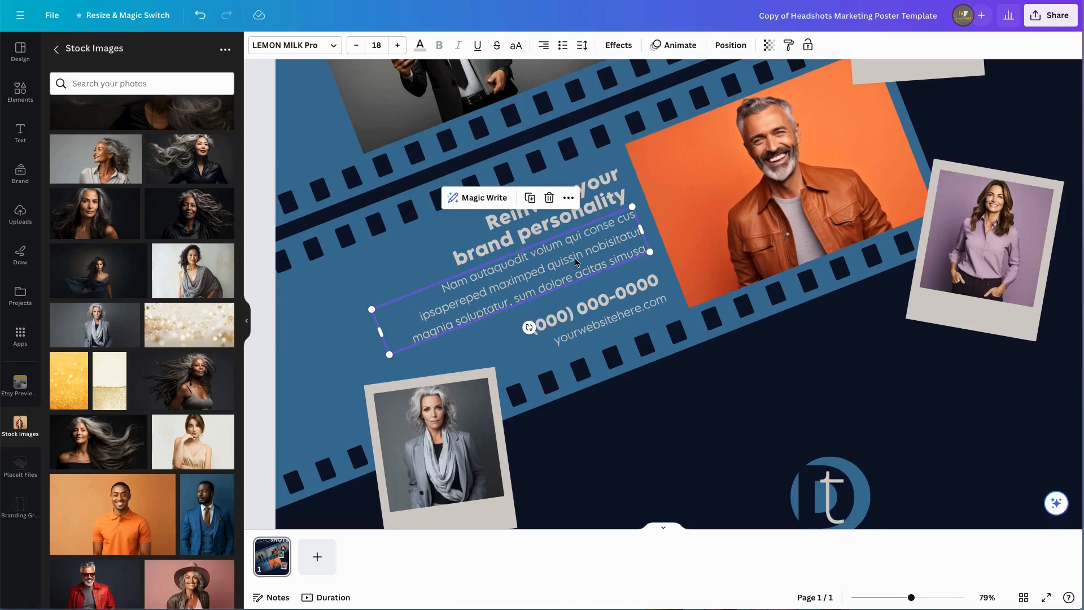
click(555, 222)
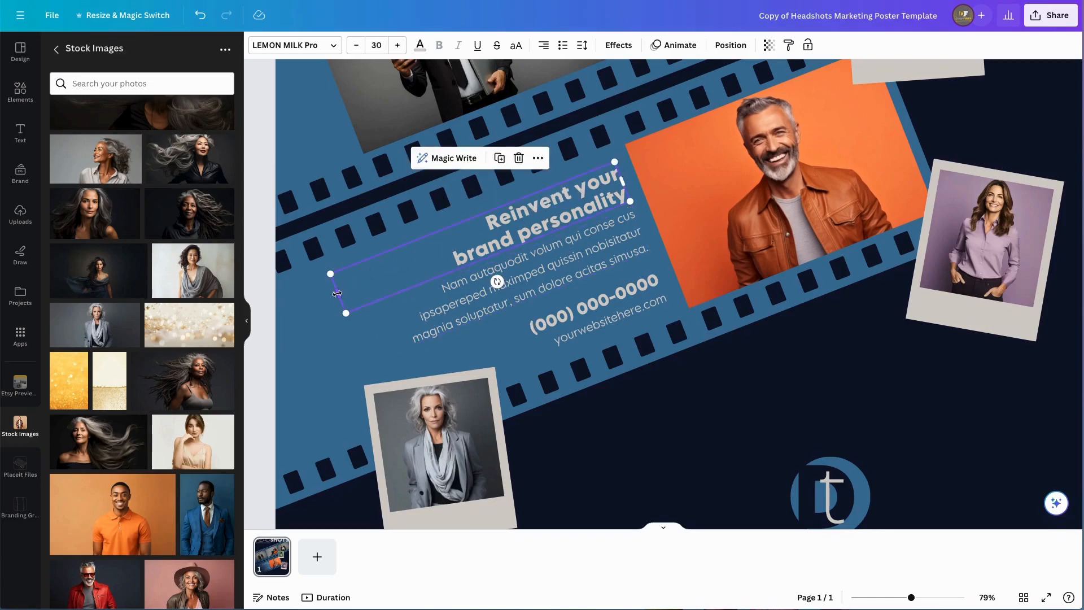
drag(337, 293, 375, 279)
Step: Replace the placeholder paragraph under the heading with the text beginning "We customize the portrait session around you, your brand, your service, or product."
click(570, 263)
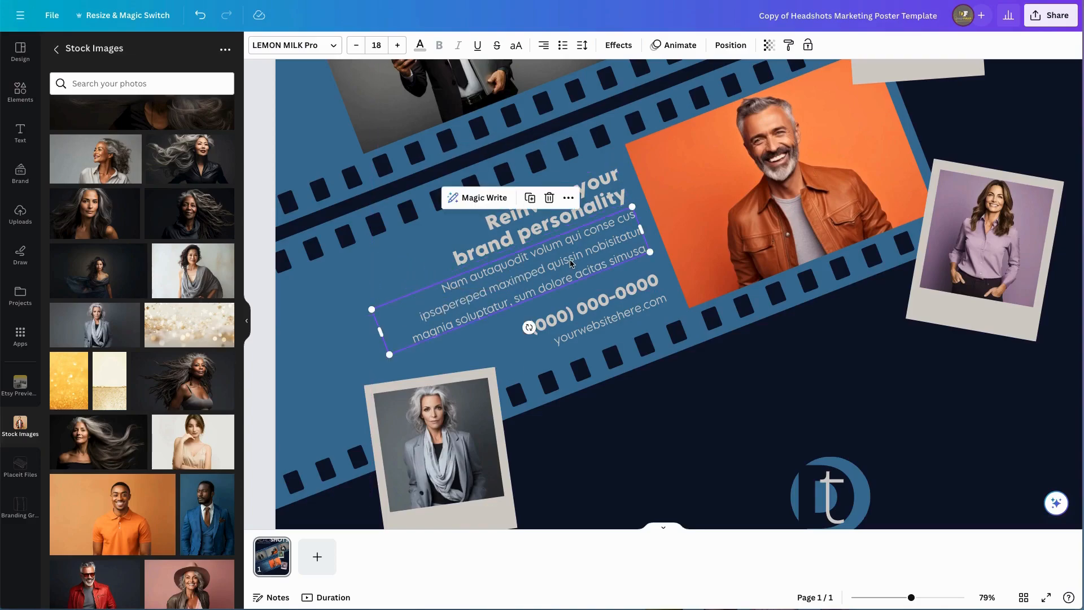
double_click(571, 262)
triple_click(570, 261)
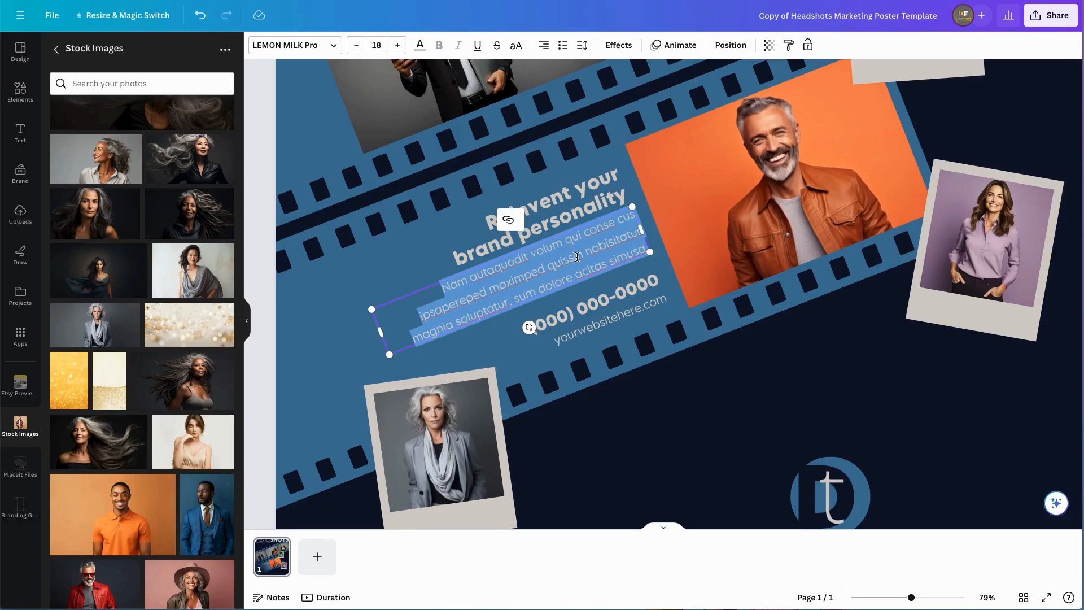
text(We customize the portrait session around you, your brand, your service, or product. Our styling team will create that polished, professional look and get you camera ready. During you portrait session, you will be gently coached into poses that flatter you)
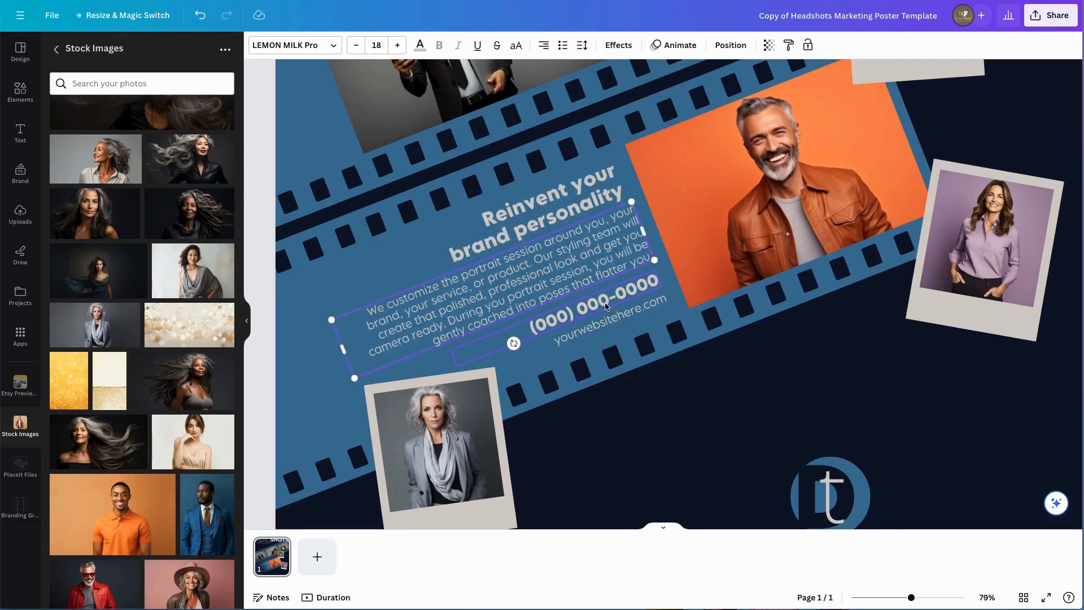
Step: Replace the placeholder phone number below the paragraph with the studio's phone number
click(605, 306)
double_click(556, 318)
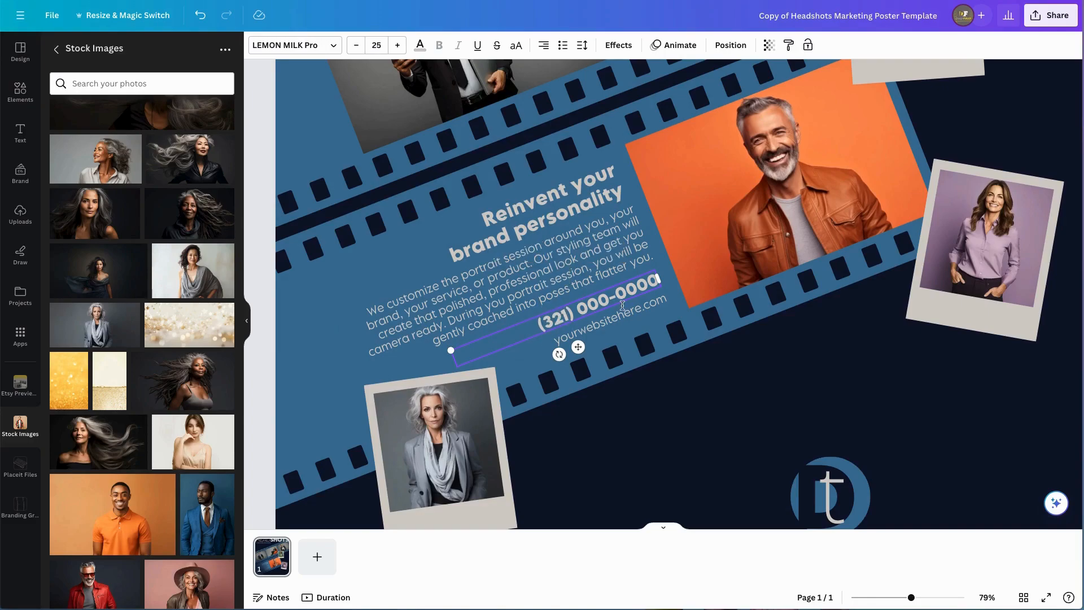
double_click(596, 304)
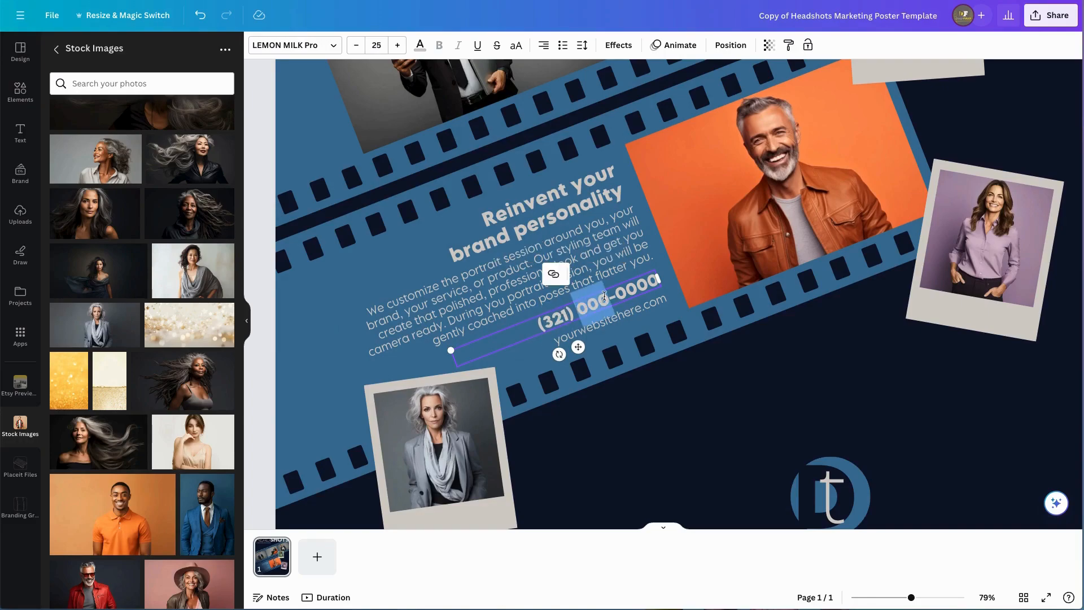
text(456)
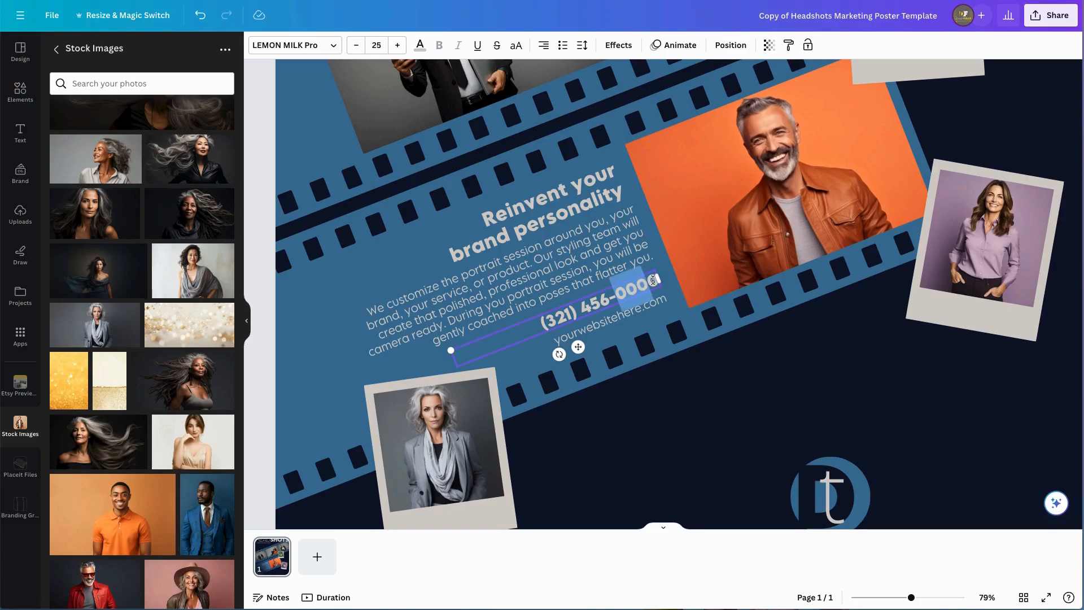
drag(626, 289, 658, 276)
key(BackSpace)
text(7890)
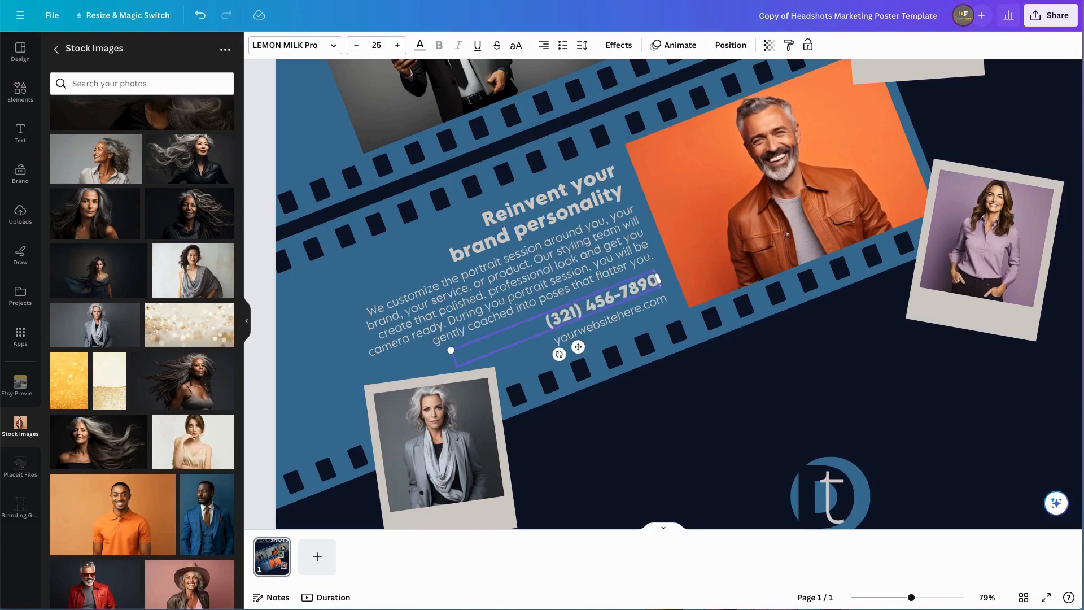
click(694, 408)
Step: Change the placeholder website address under the phone number to designfully.com
click(630, 314)
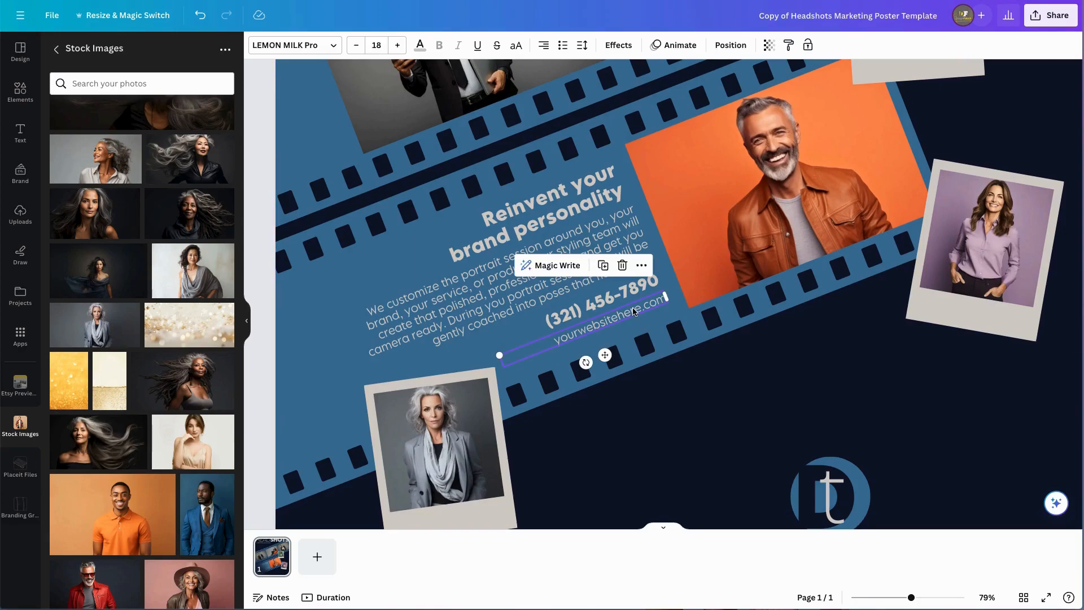
click(633, 310)
drag(640, 307, 552, 342)
text(desi)
text(gnfully)
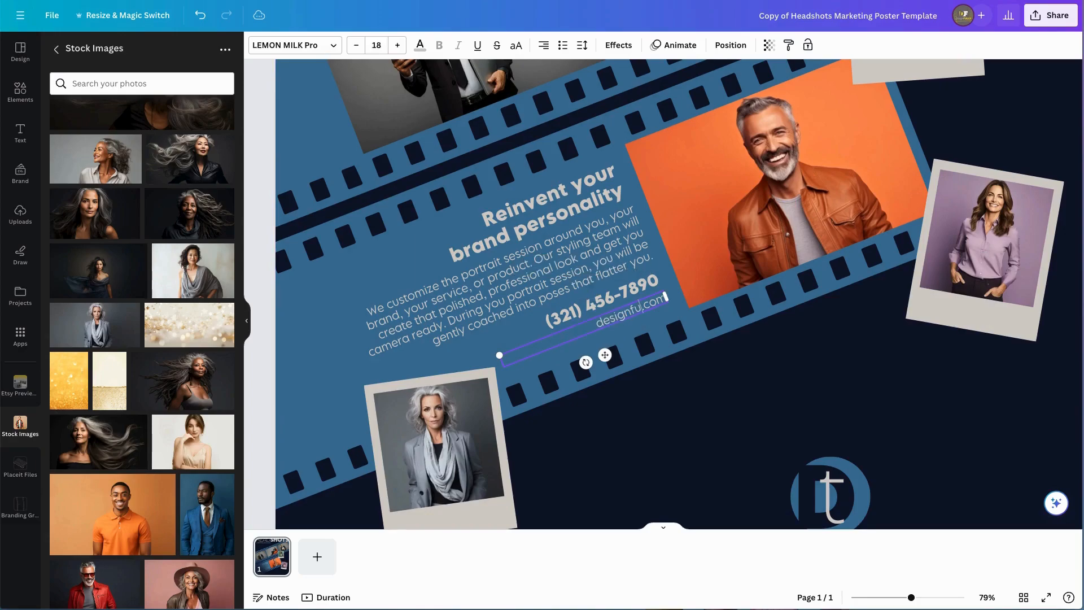
click(734, 428)
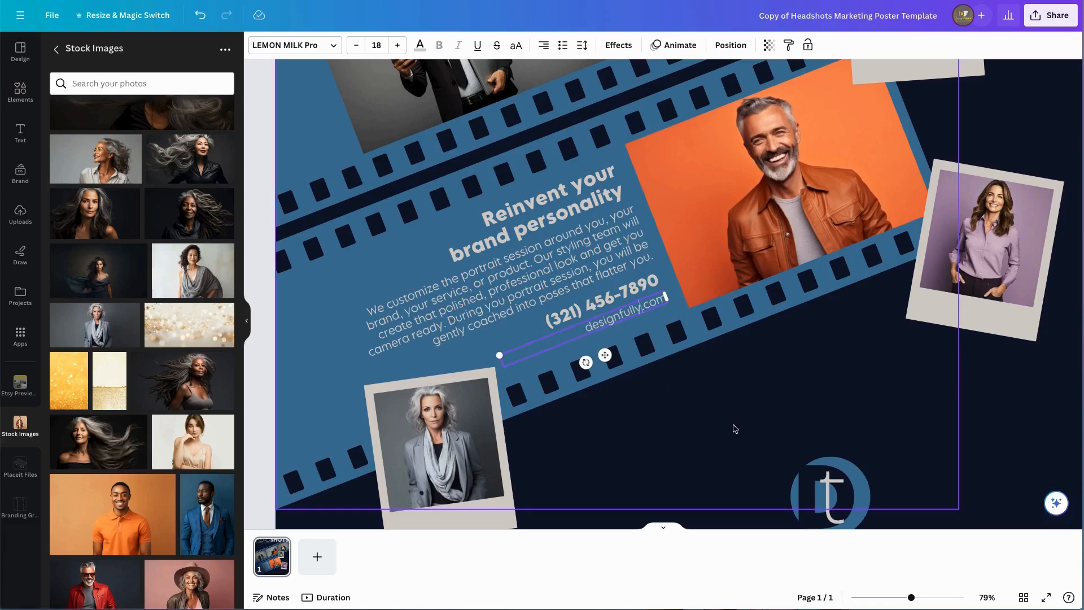
Step: Replace the DESIGNFULLY name in the logo with "YOUR STUDIO"
scroll(779, 310, down, 5)
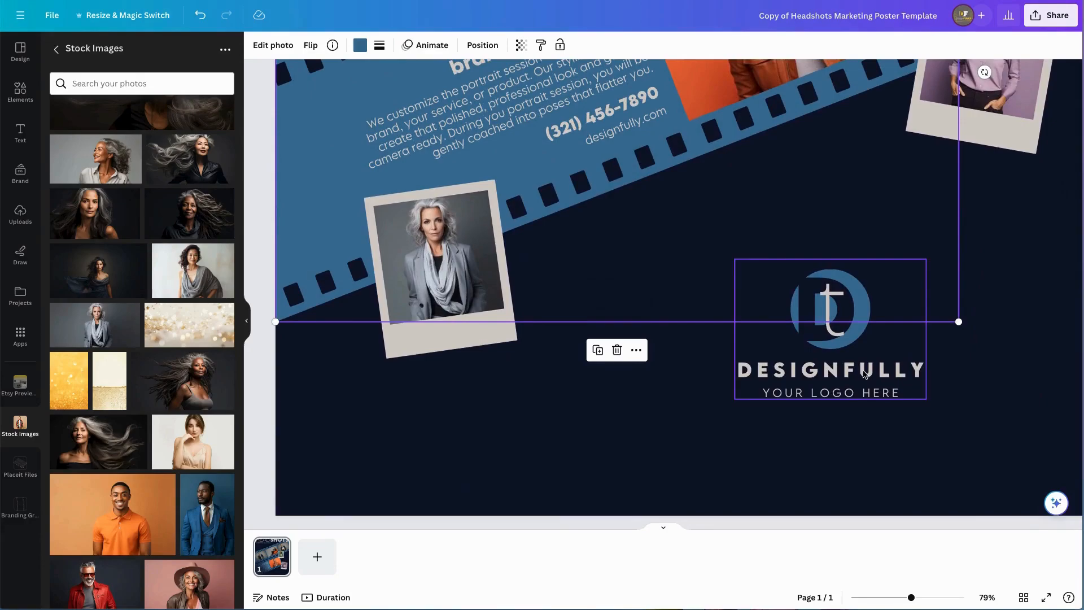
click(864, 376)
click(865, 335)
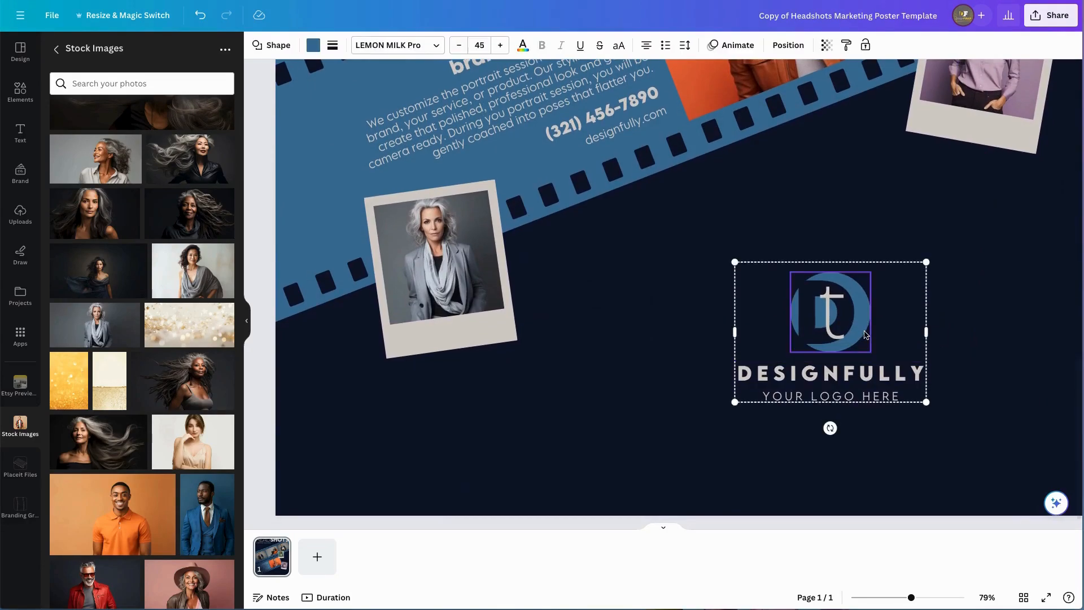
click(958, 360)
click(901, 374)
click(900, 374)
double_click(914, 373)
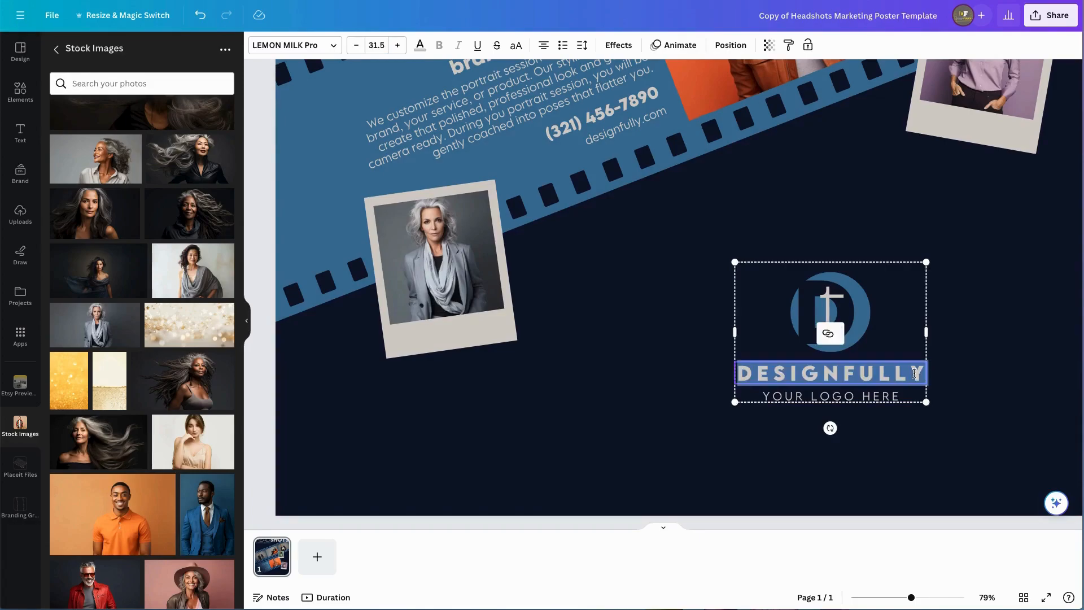
text(YOUR STU)
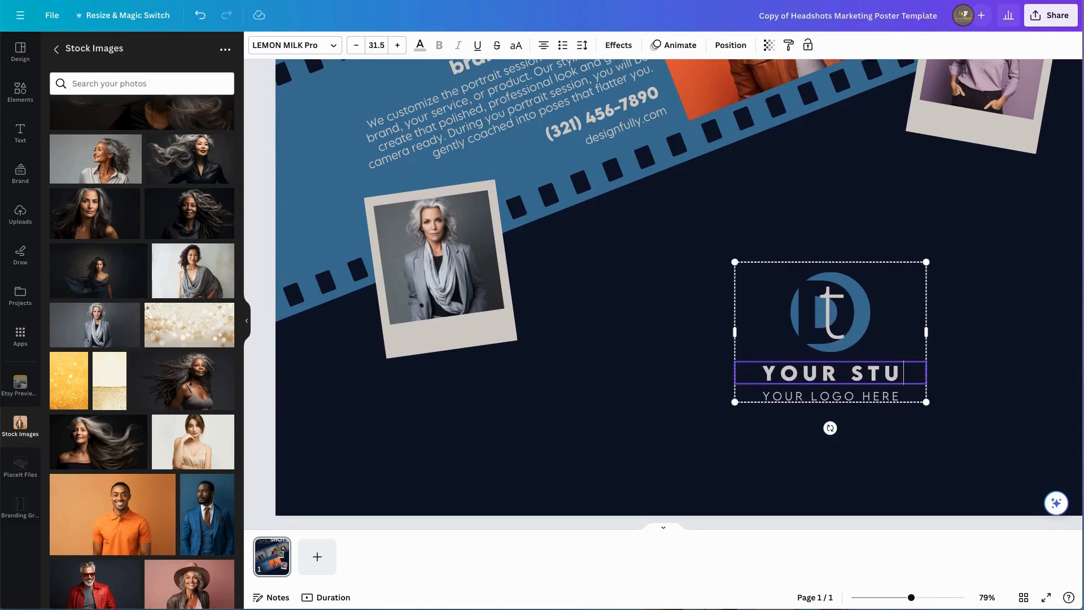
text(DIO)
key(Escape)
Step: Widen the logo name's text box to fit "YOUR STUDIO" on one line
click(860, 333)
click(924, 387)
drag(928, 387, 945, 387)
Step: Replace the "YOUR LOGO HERE" tagline under the studio name with "PHOTOGRAPHY"
click(873, 425)
click(872, 422)
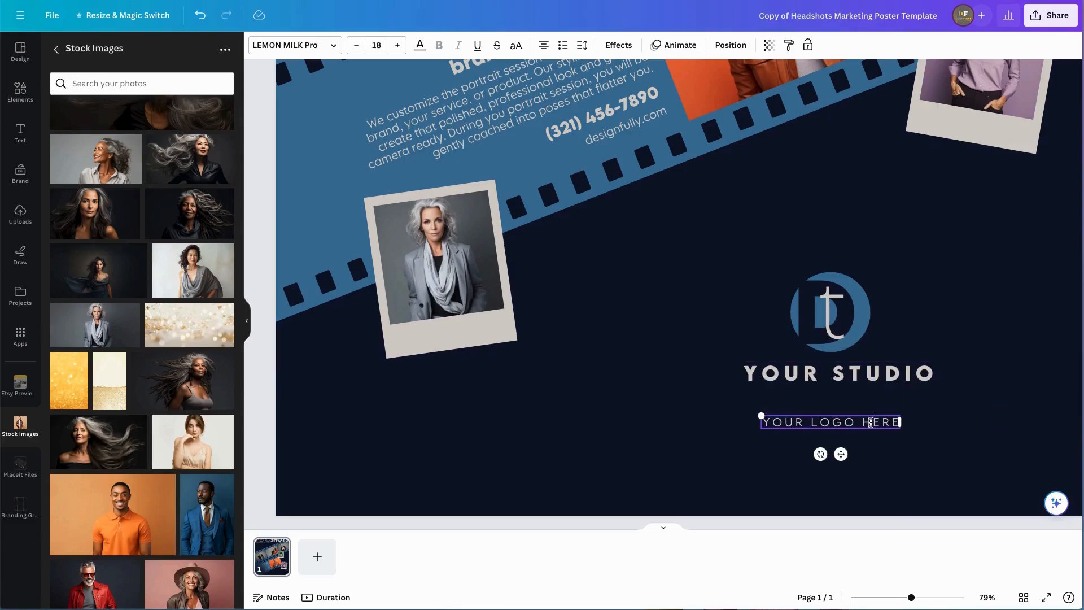
triple_click(871, 422)
text(P)
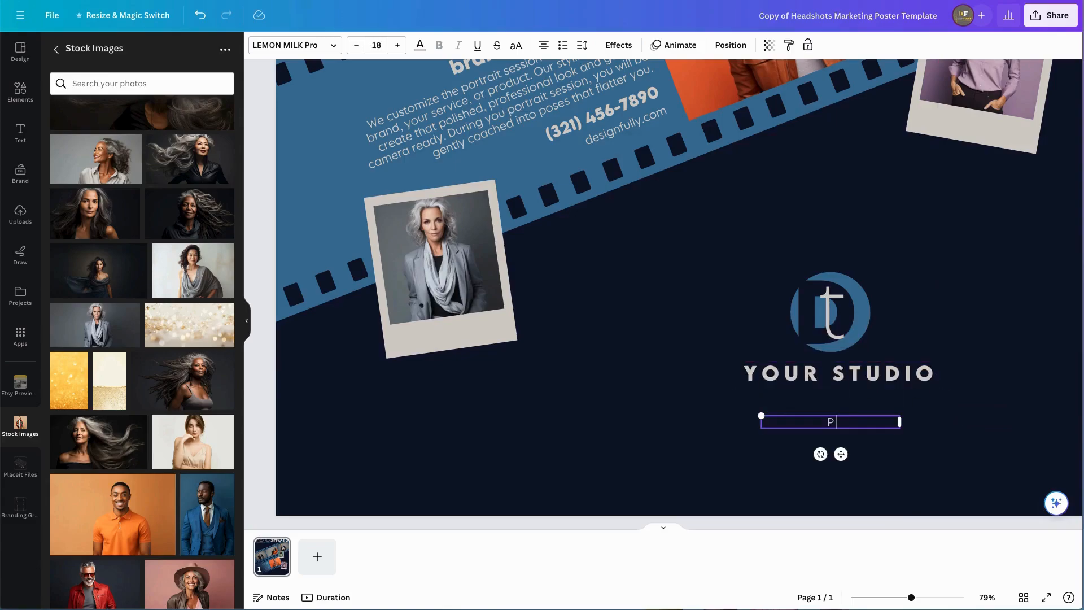
text(HOTOGRAPHY)
Step: Replace the large "D" in the logo's circular monogram with "Y"
click(810, 294)
double_click(810, 294)
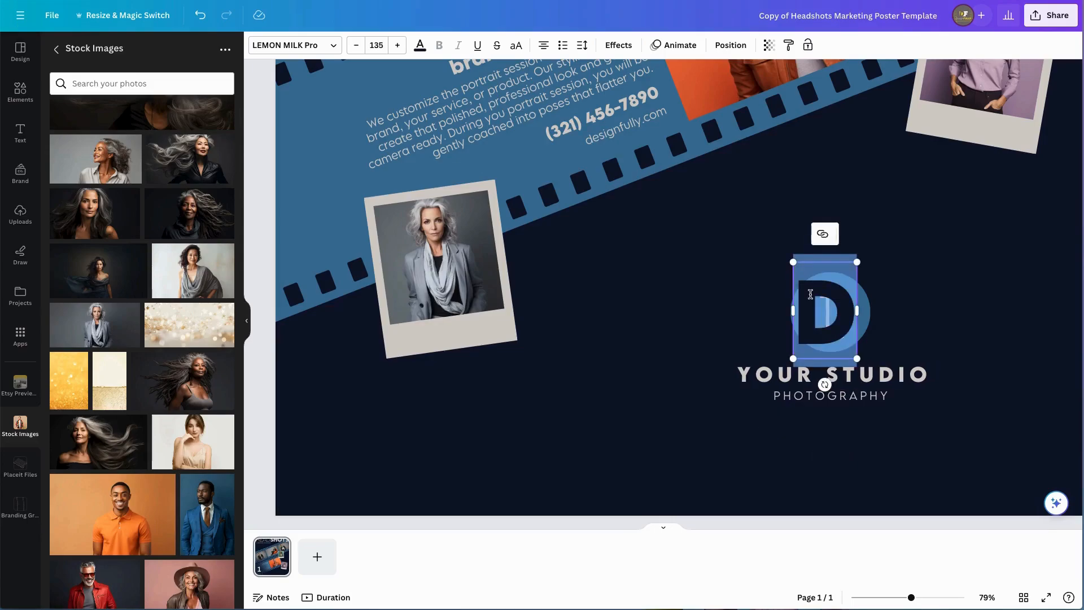
text(S)
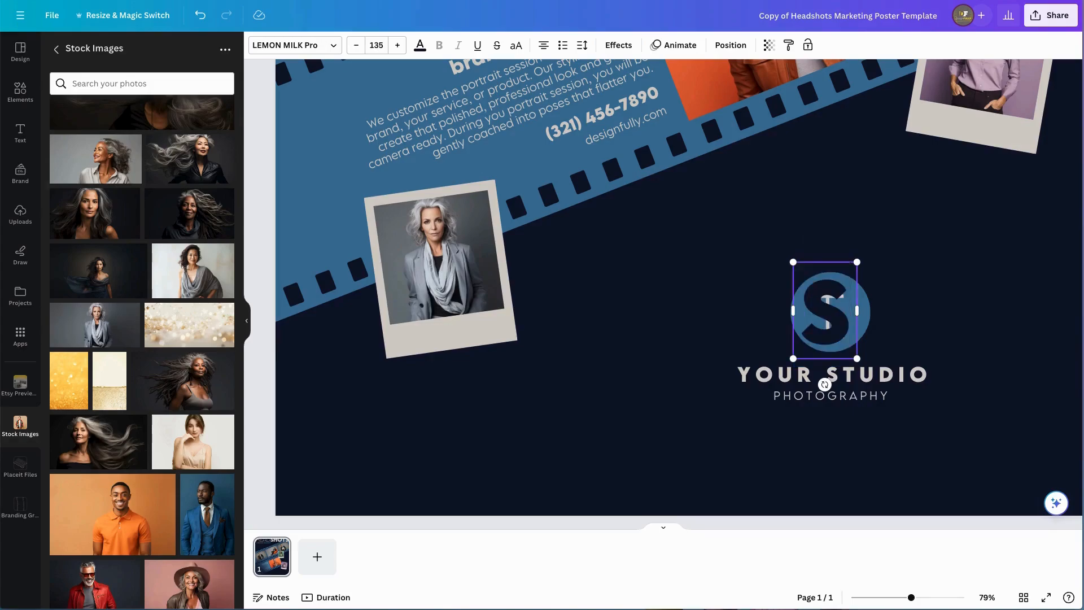
double_click(807, 293)
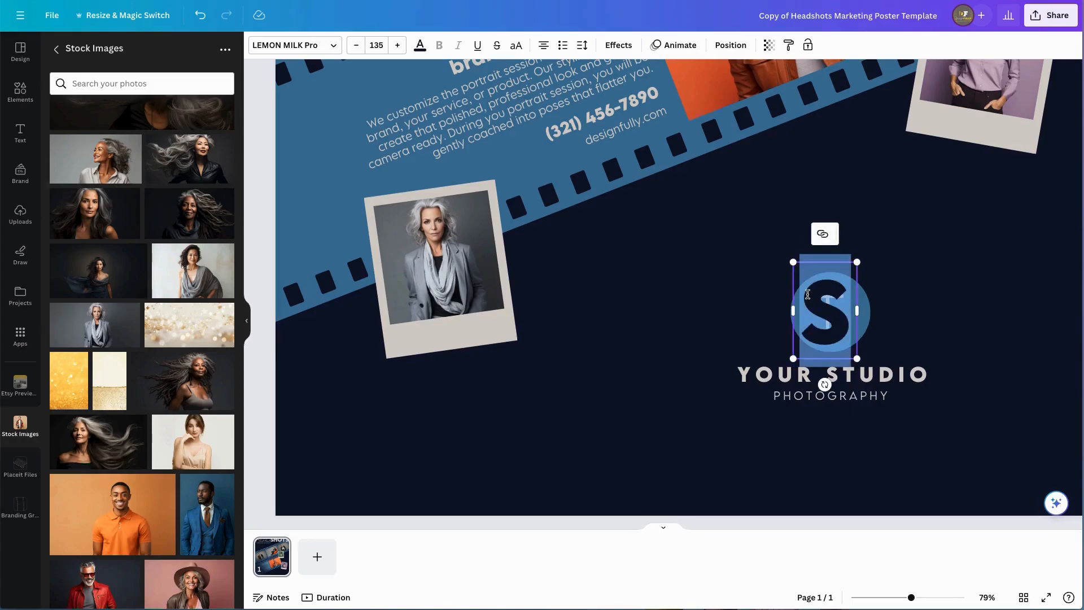
text(Y)
click(935, 308)
Step: Replace the thin "t" in the logo's monogram with "S"
click(841, 332)
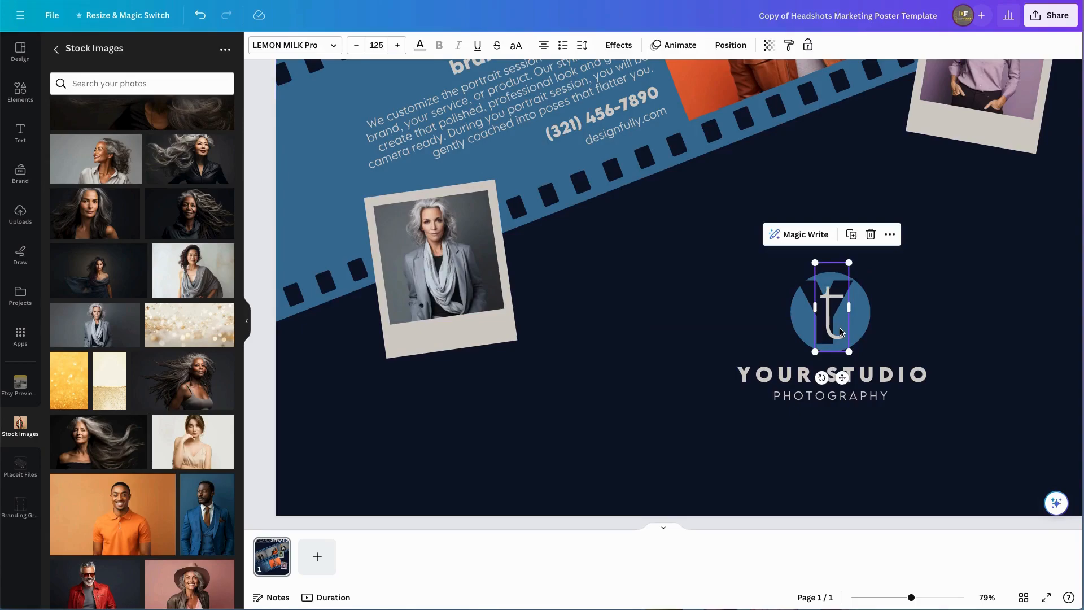
double_click(825, 326)
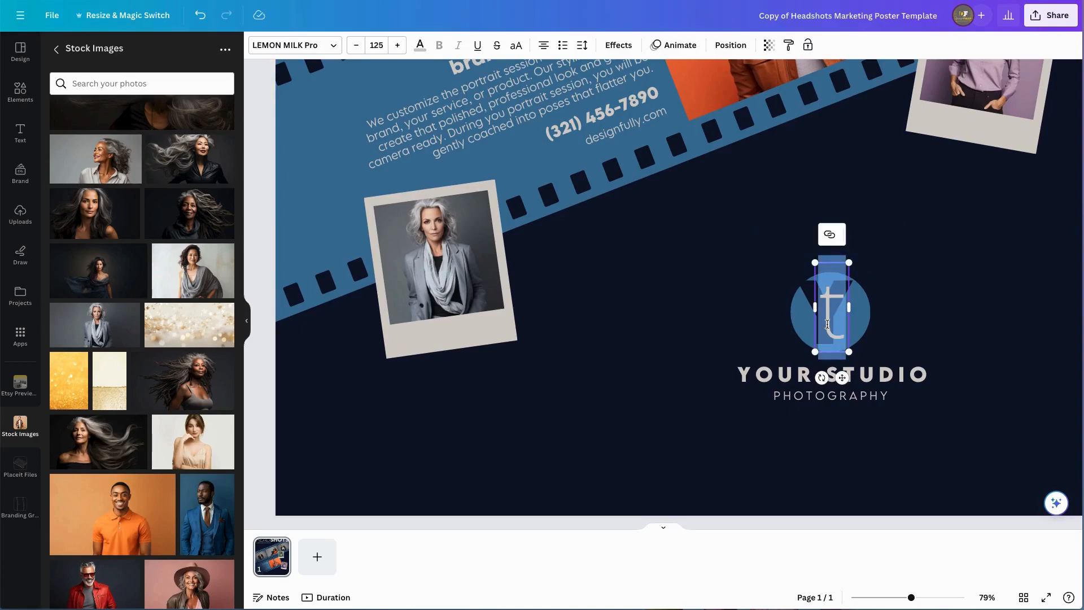
text(S)
click(927, 315)
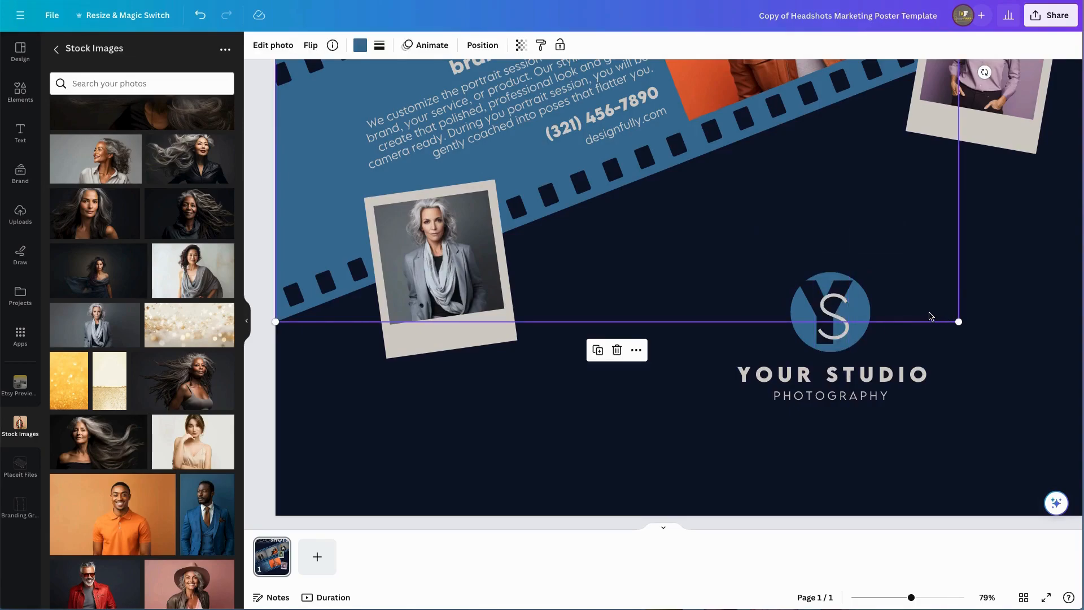
Step: Enlarge the monogram letters "Y" and "S" together and reposition them within the blue logo circle
click(808, 296)
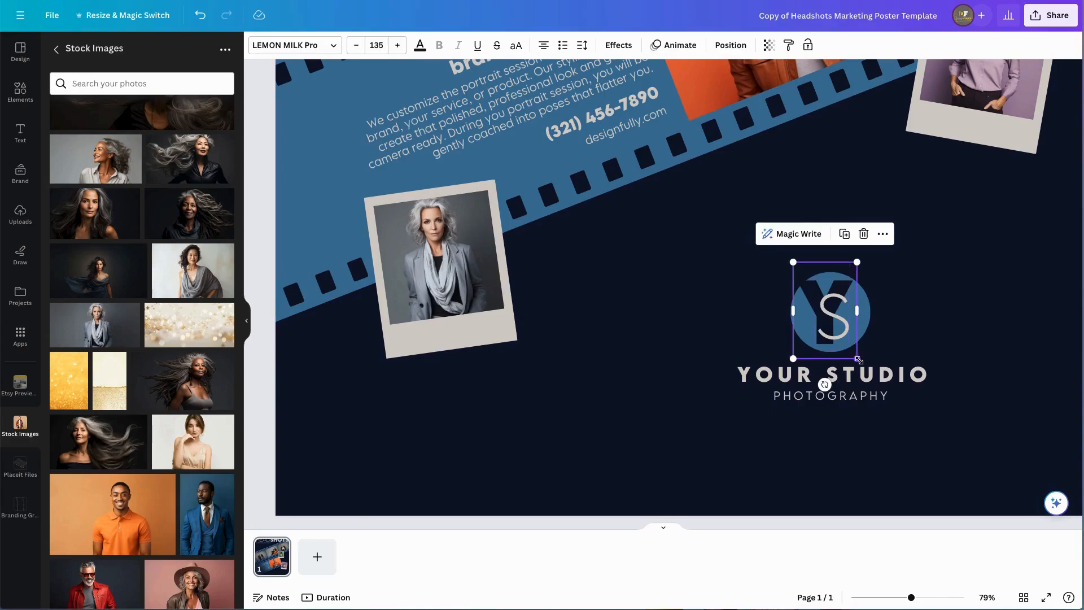
shift+click(852, 356)
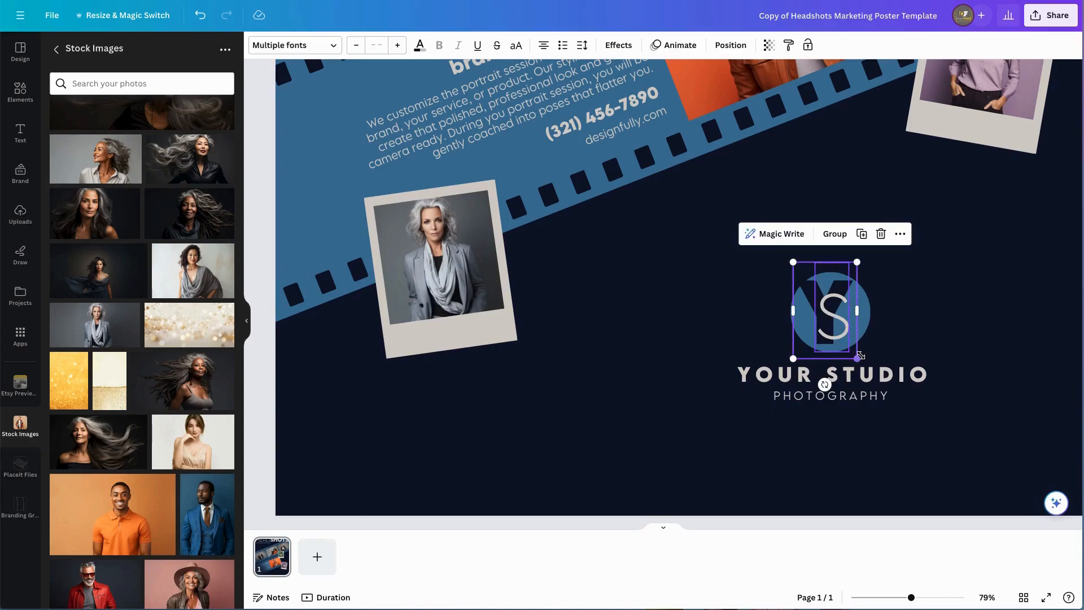
drag(862, 362, 872, 378)
drag(842, 305, 842, 302)
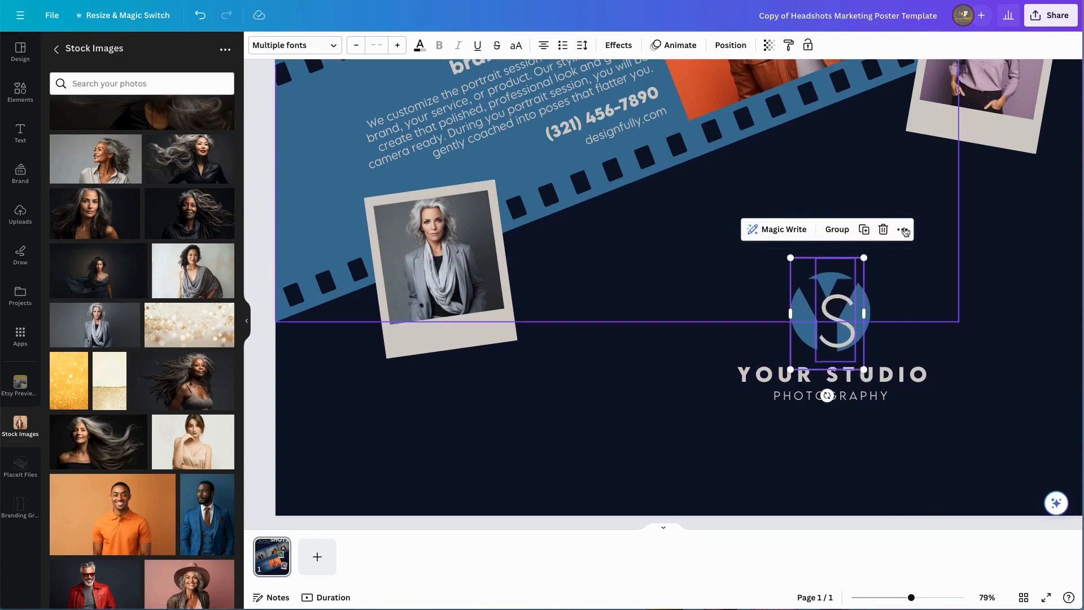
click(920, 260)
drag(850, 321, 841, 320)
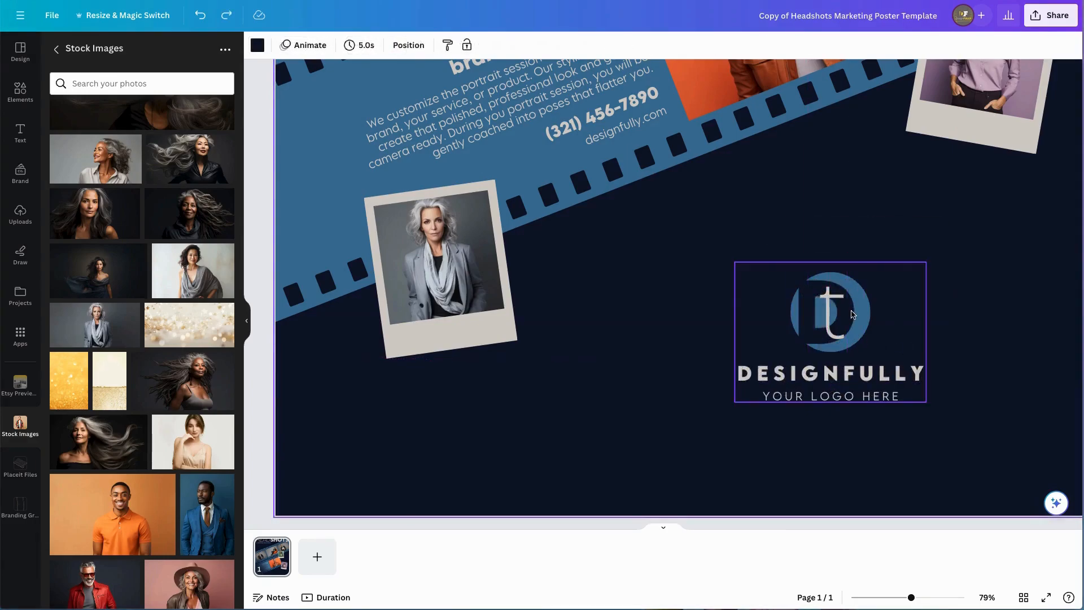
Step: Delete the whole placeholder DESIGNFULLY logo group from the poster
click(852, 314)
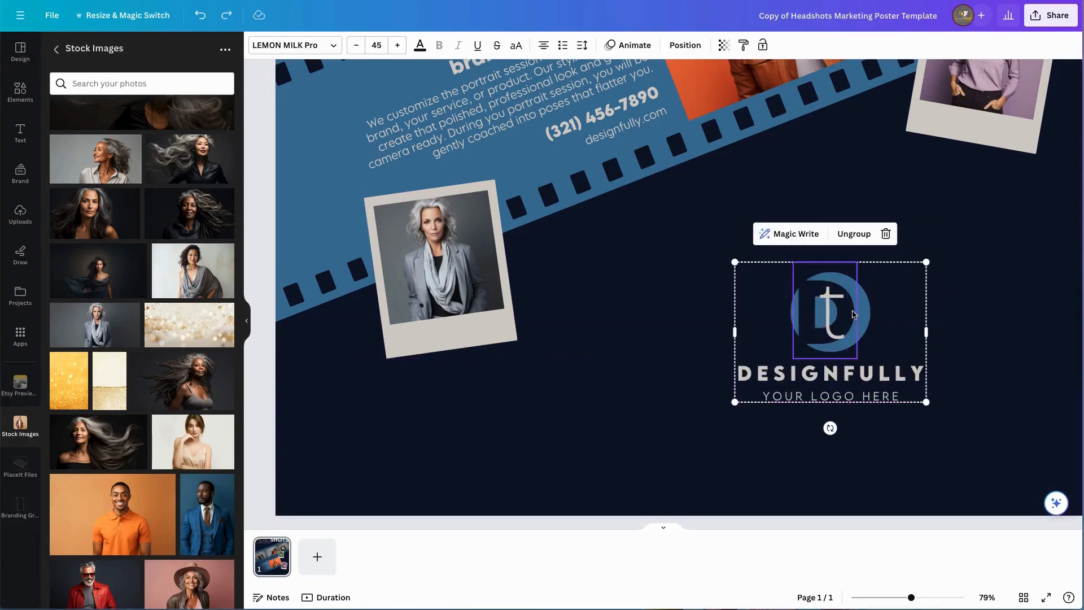
click(885, 235)
click(853, 236)
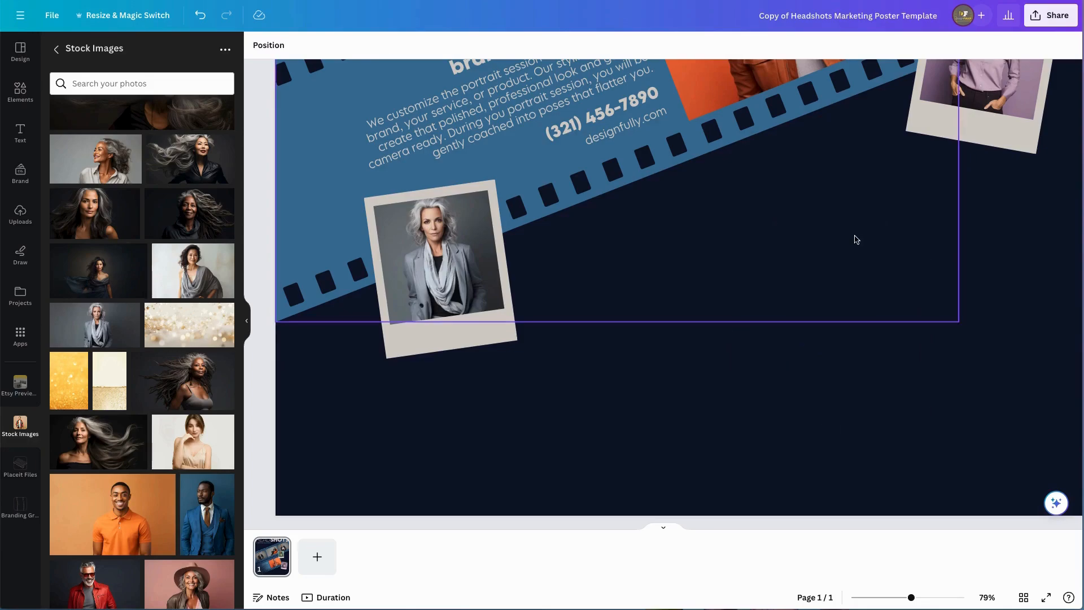
Step: Add the white and yellow DesignFULLY logo from the Branding Graphics uploads folder to the poster
click(20, 467)
scroll(155, 379, down, 1)
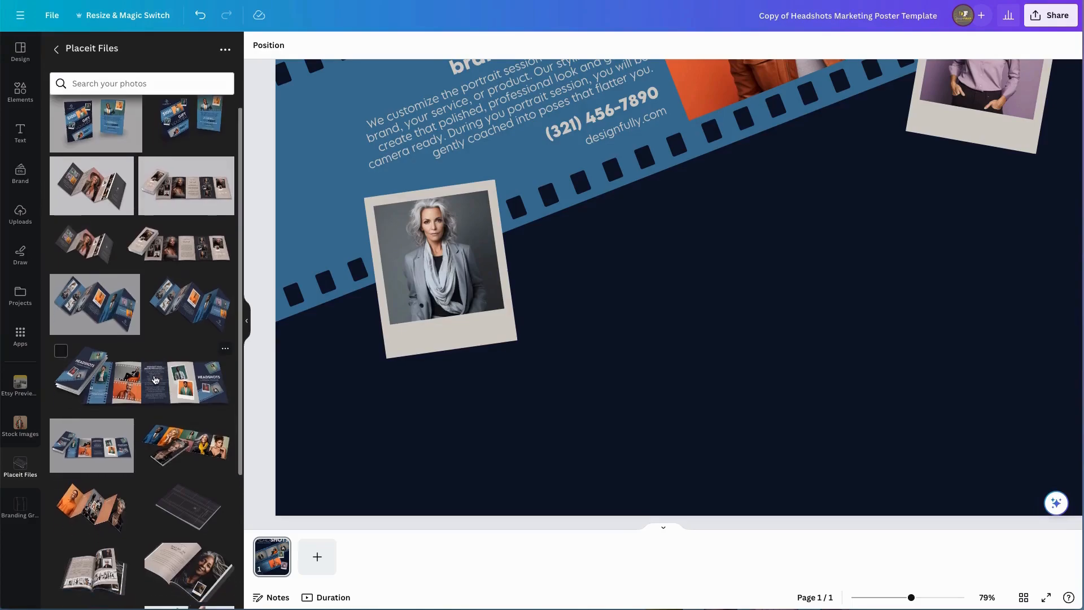
click(20, 506)
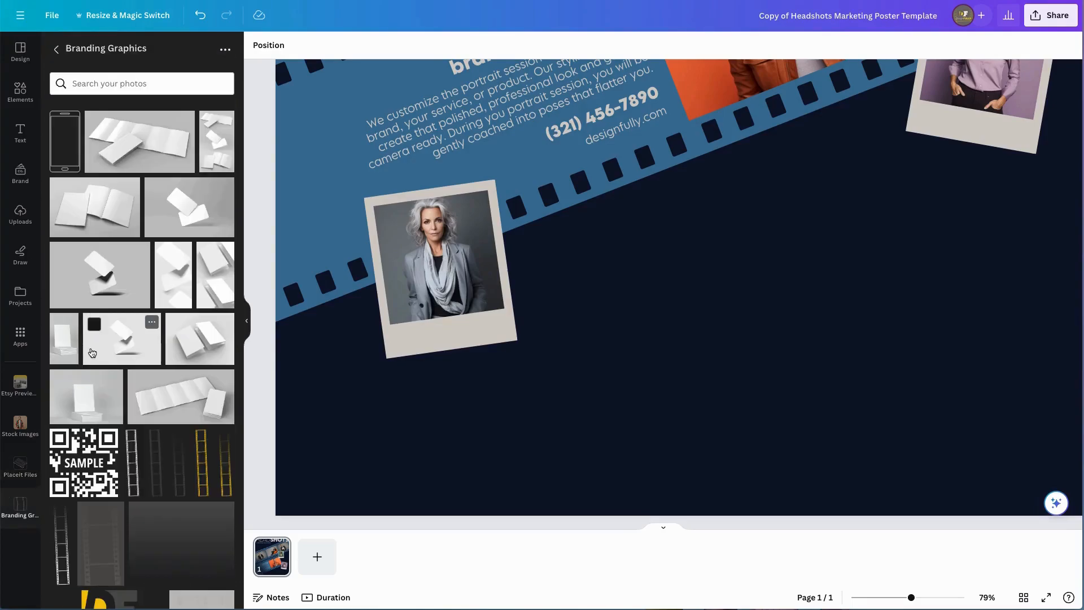
scroll(96, 407, down, 4)
click(99, 466)
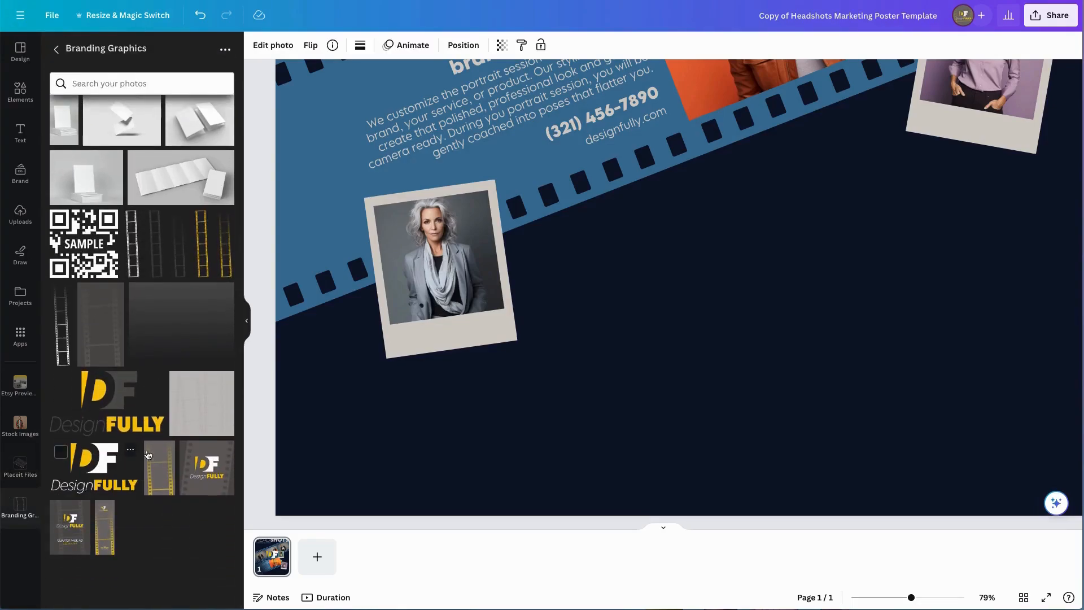
Step: Move the DesignFULLY logo to the poster's empty lower-right area and scale it down to fit there
scroll(620, 407, up, 4)
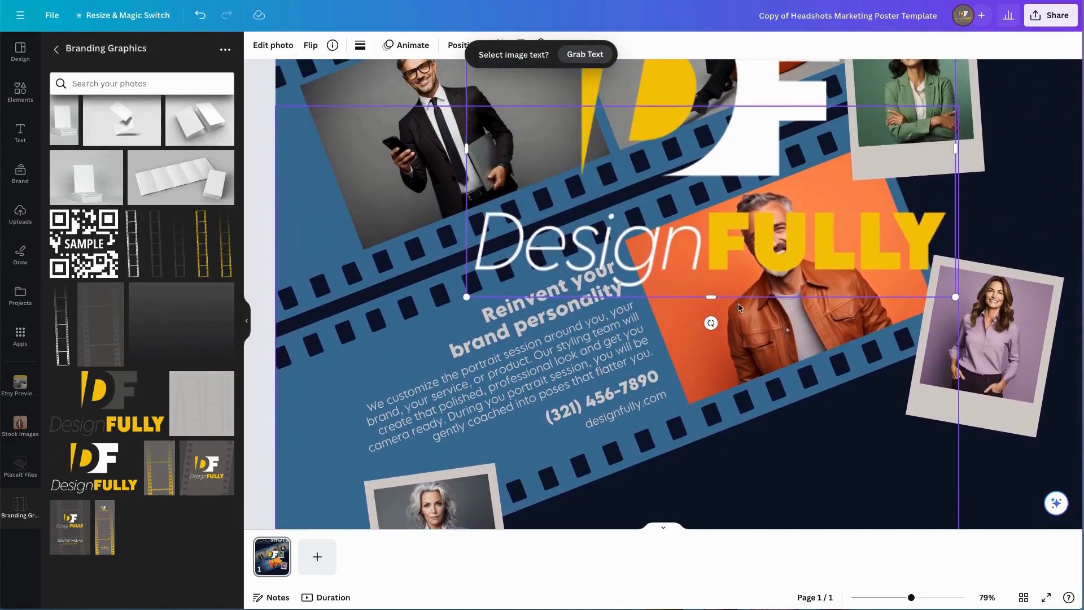
drag(774, 256, 850, 449)
scroll(847, 452, down, 3)
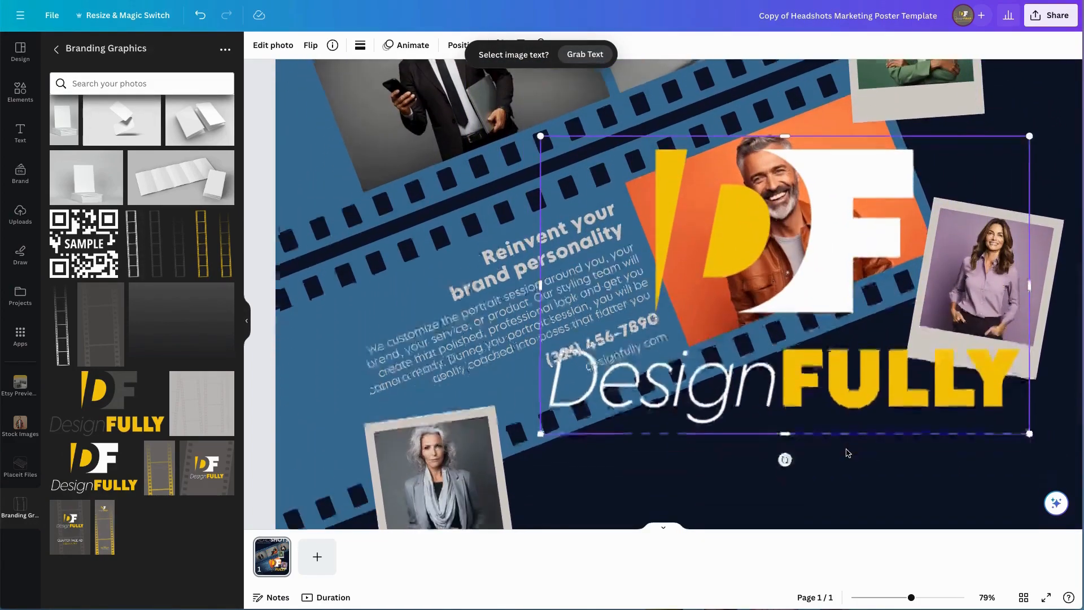
drag(816, 253, 819, 407)
drag(544, 163, 721, 278)
drag(750, 409, 754, 415)
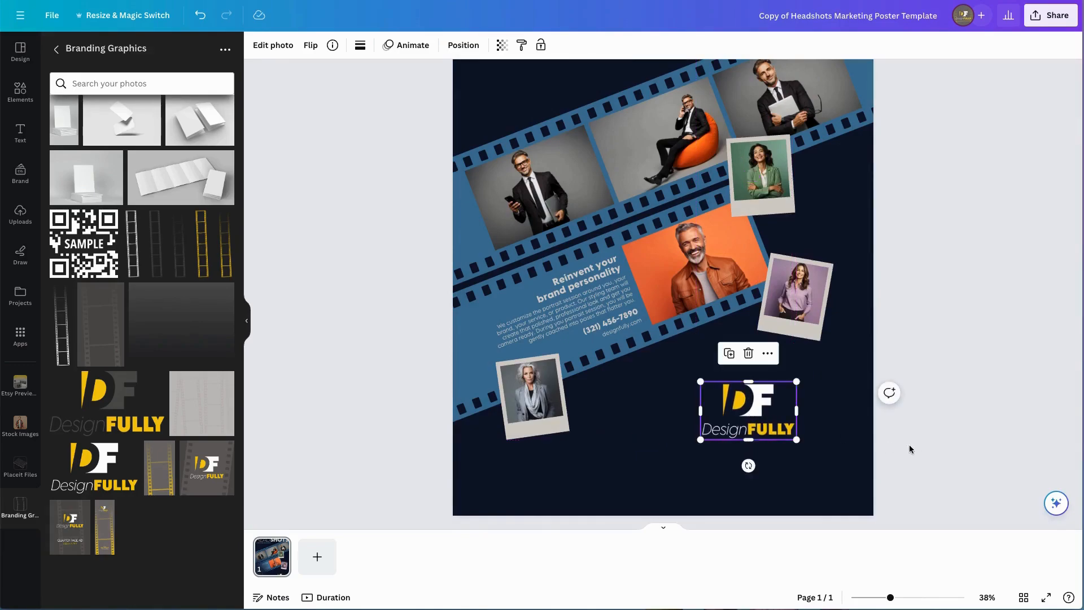
Step: Change the poster's background color to the blue from the document colors
drag(891, 597, 908, 597)
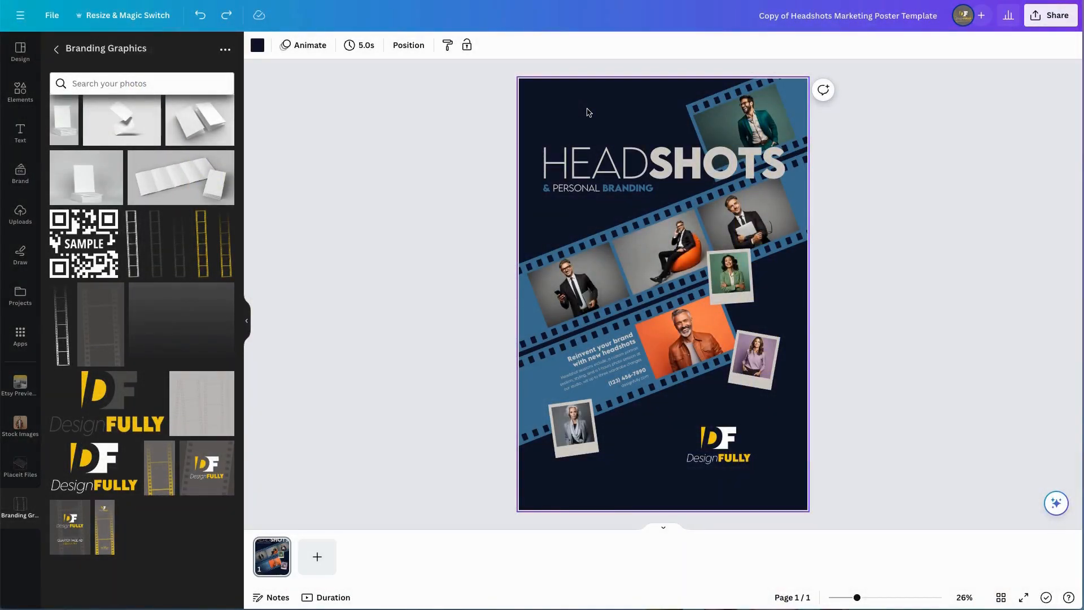
click(258, 46)
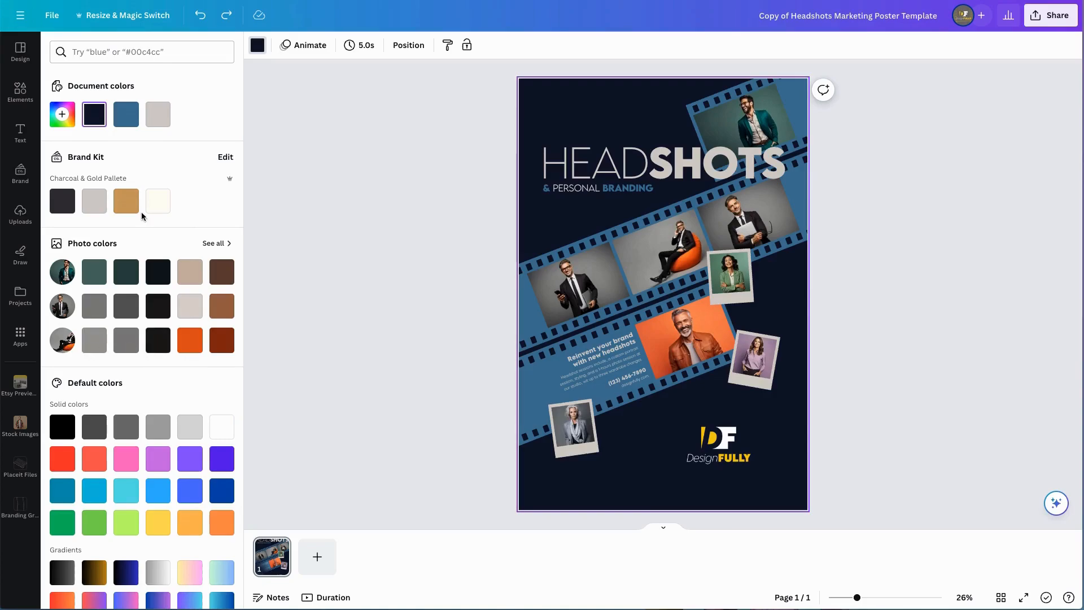
click(126, 114)
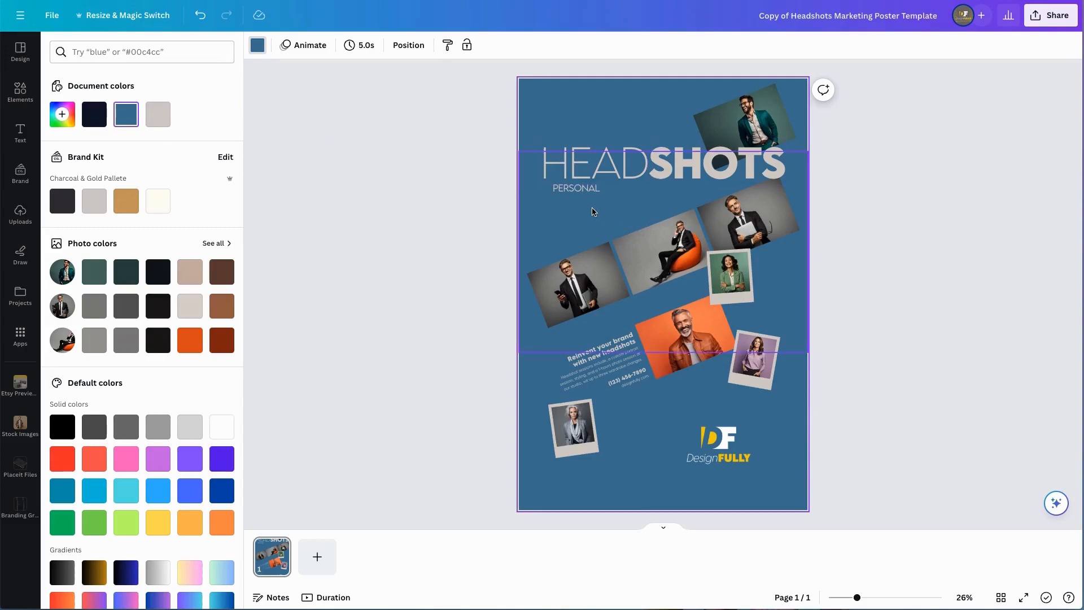
Step: Recolor the middle, upper-right and lower-left film strips to the dark navy document color
click(568, 243)
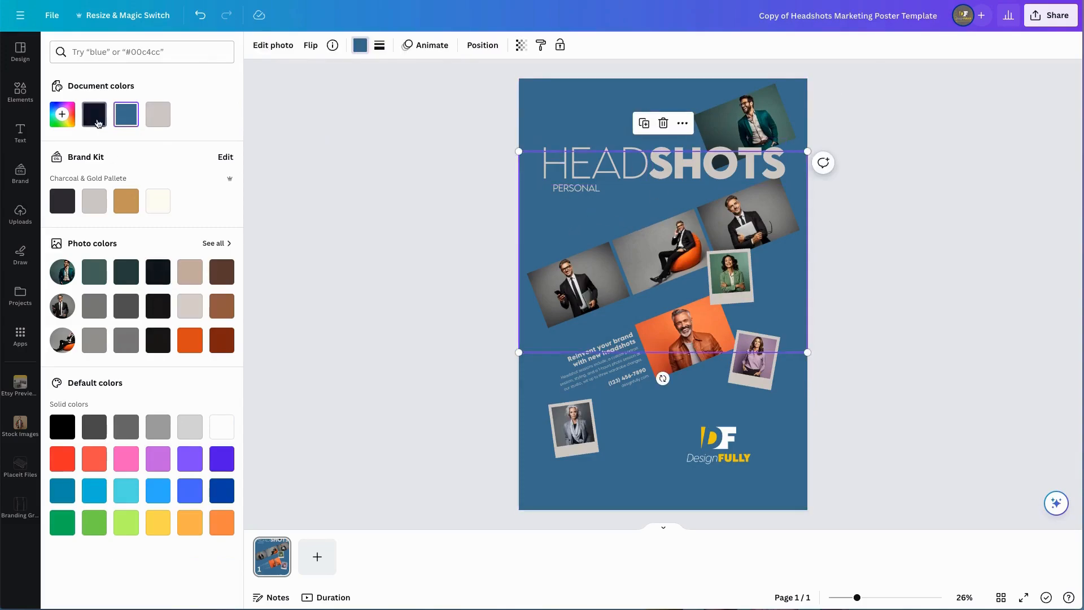
click(99, 123)
click(796, 99)
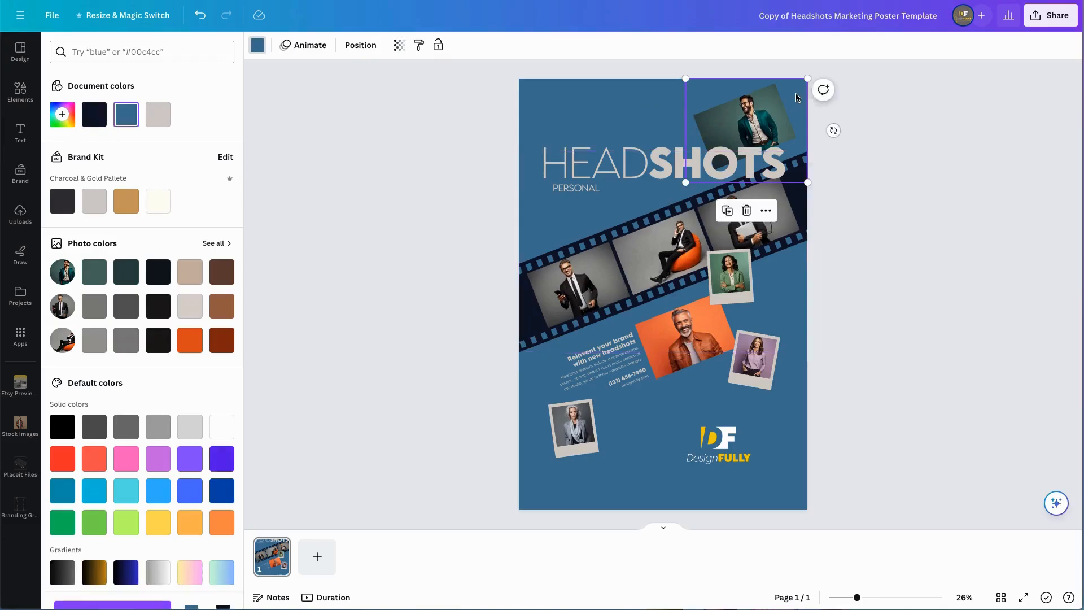
click(93, 114)
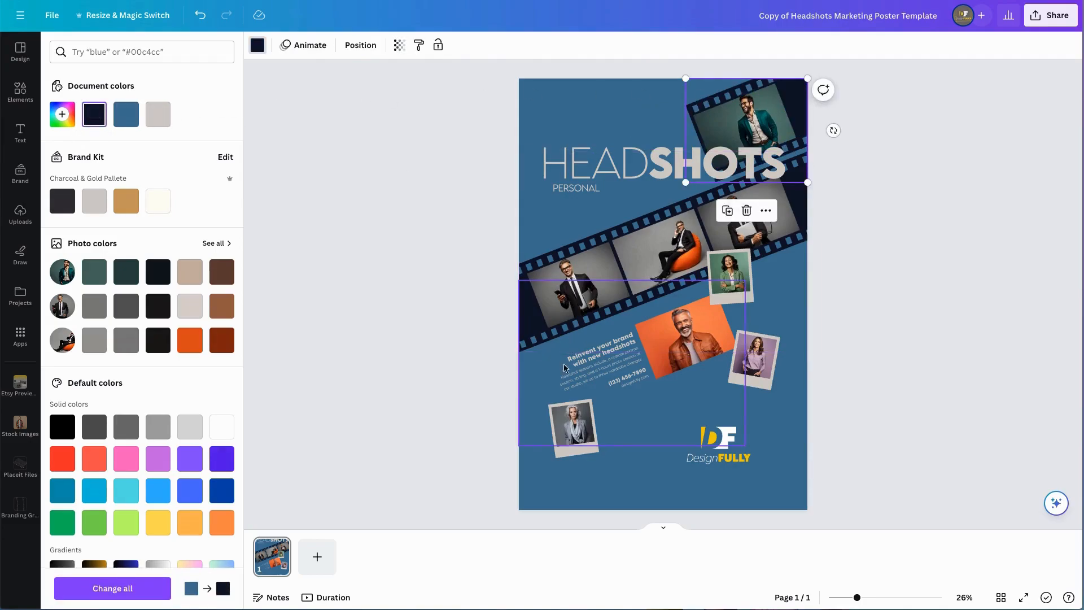
click(533, 367)
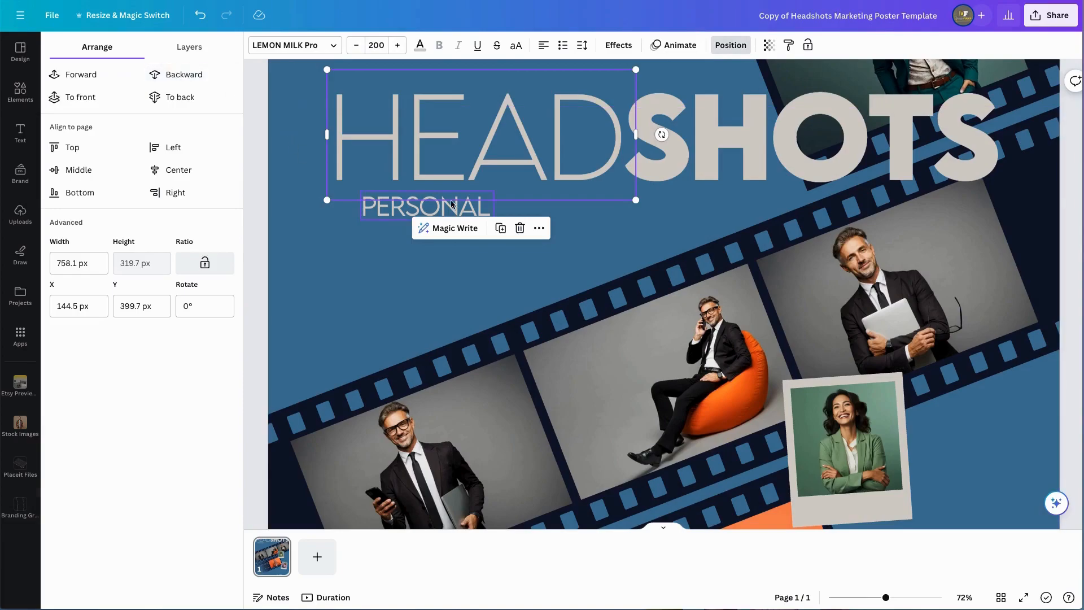
Step: Recolor the "&" and "BRANDING" text in the subtitle to the dark navy document color
click(345, 215)
click(346, 212)
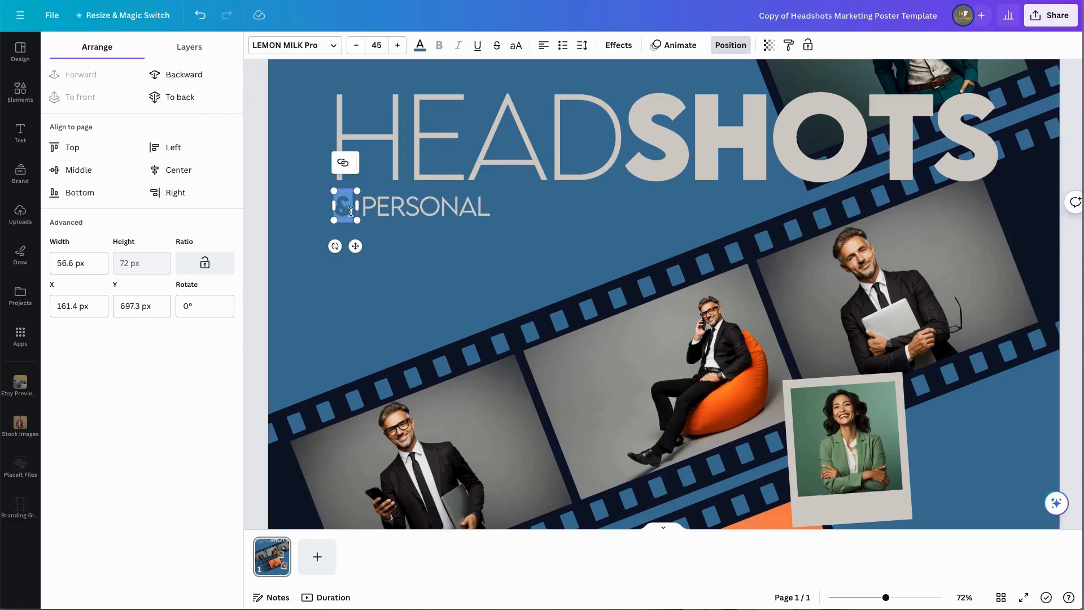
click(421, 47)
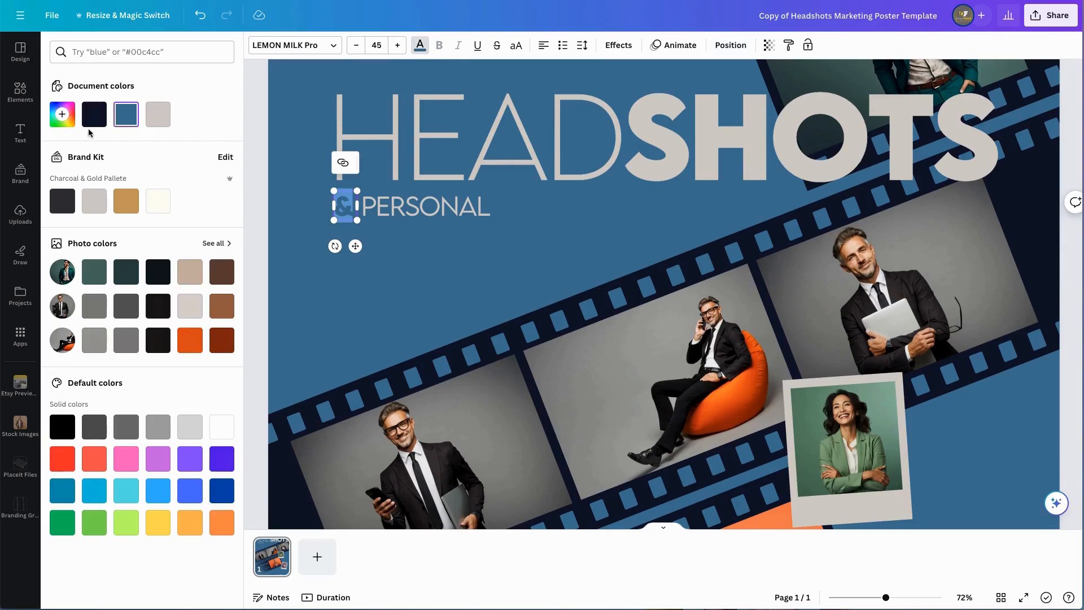
click(94, 115)
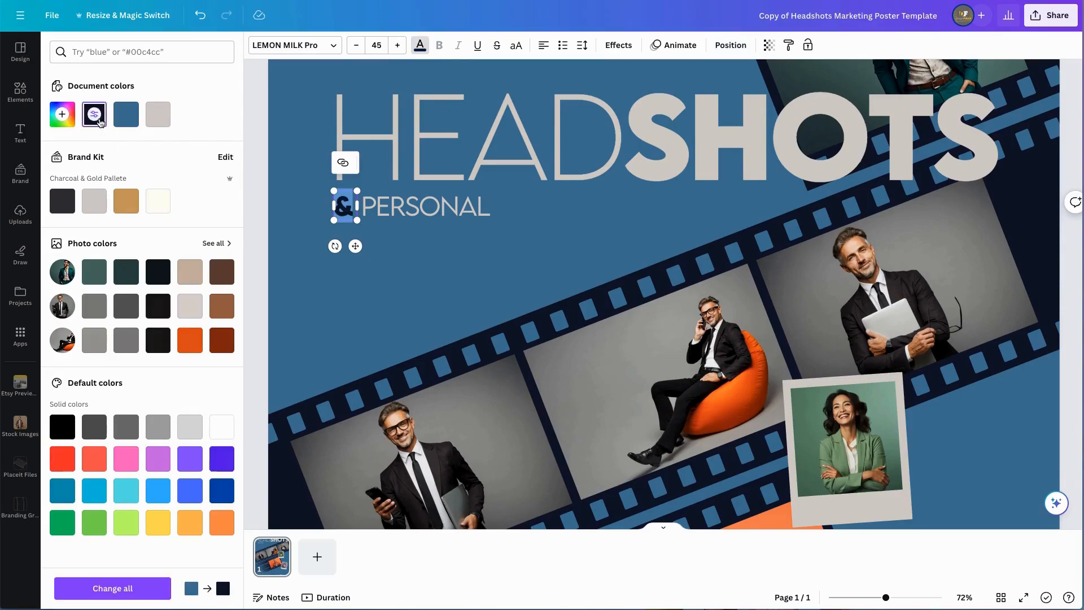
click(523, 216)
double_click(522, 207)
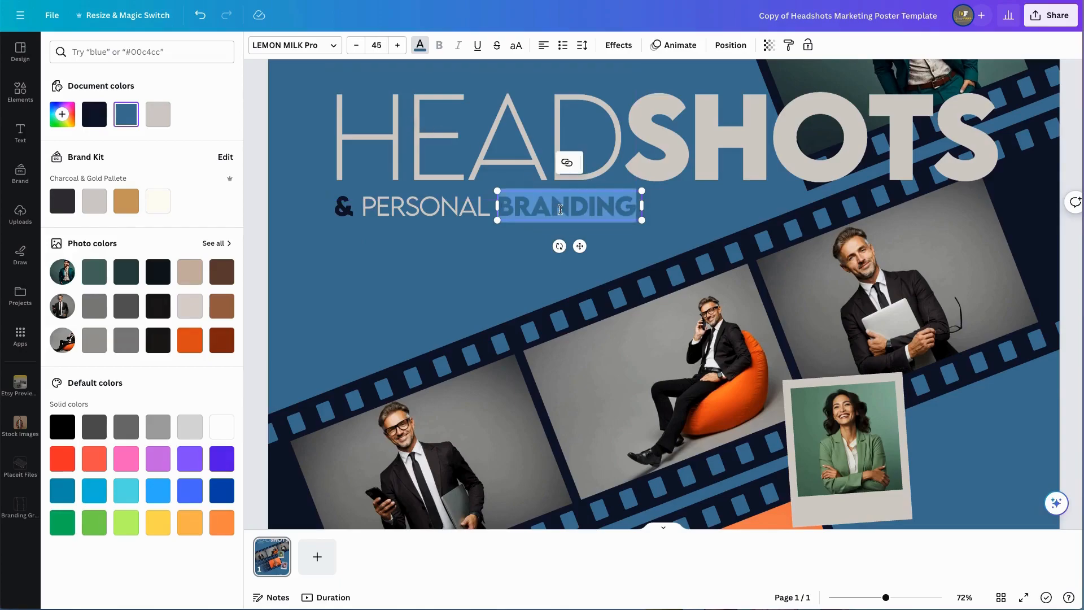
click(94, 115)
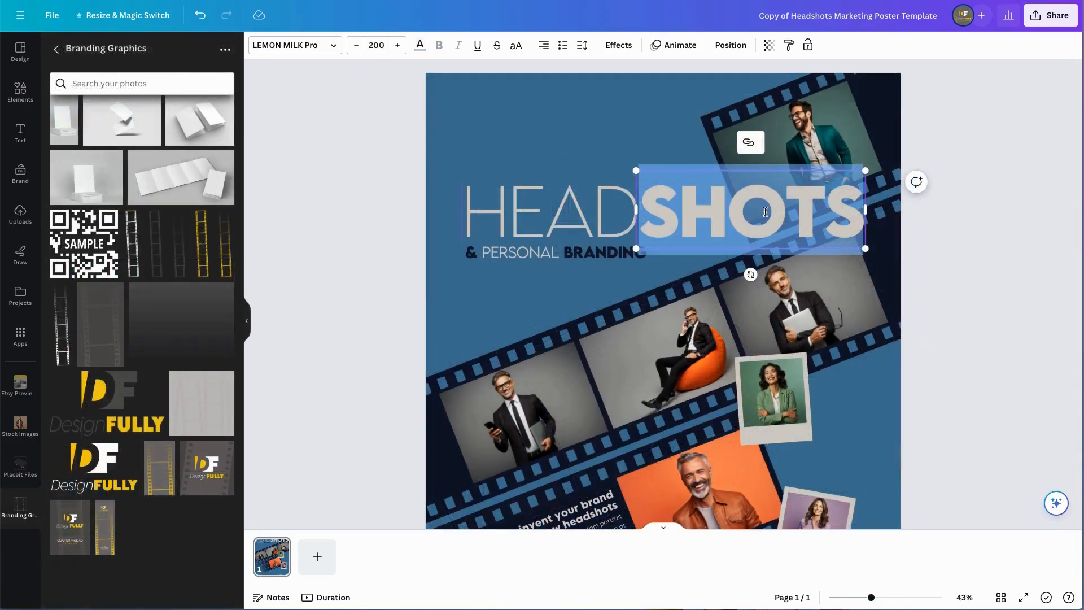
Step: Try LEMON MILK Pro Light on the title word "SHOTS", and set its font to Open Sans ExtraBold
click(336, 49)
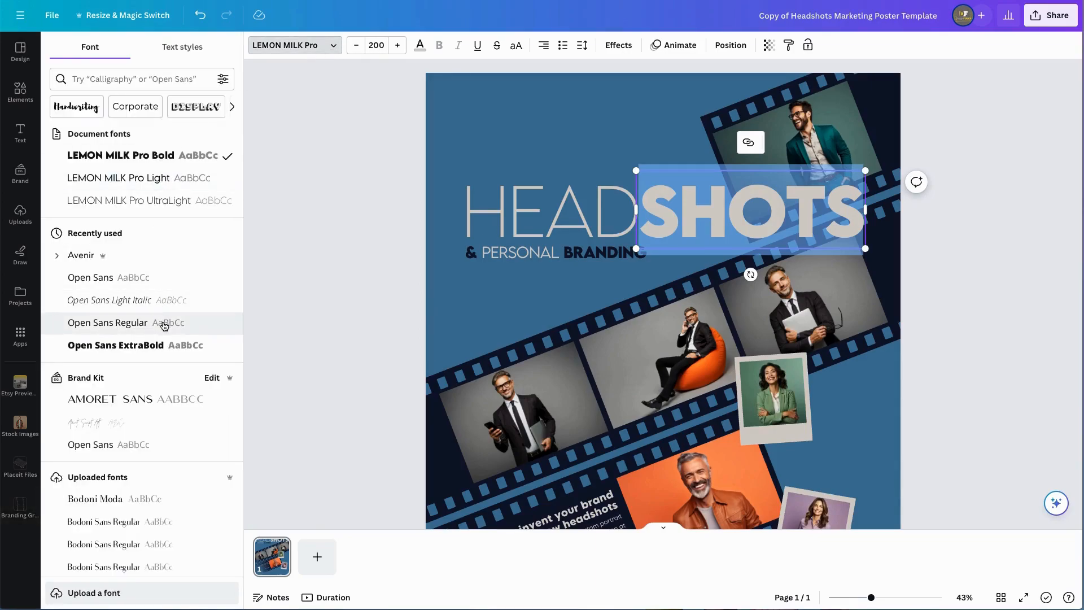
click(150, 180)
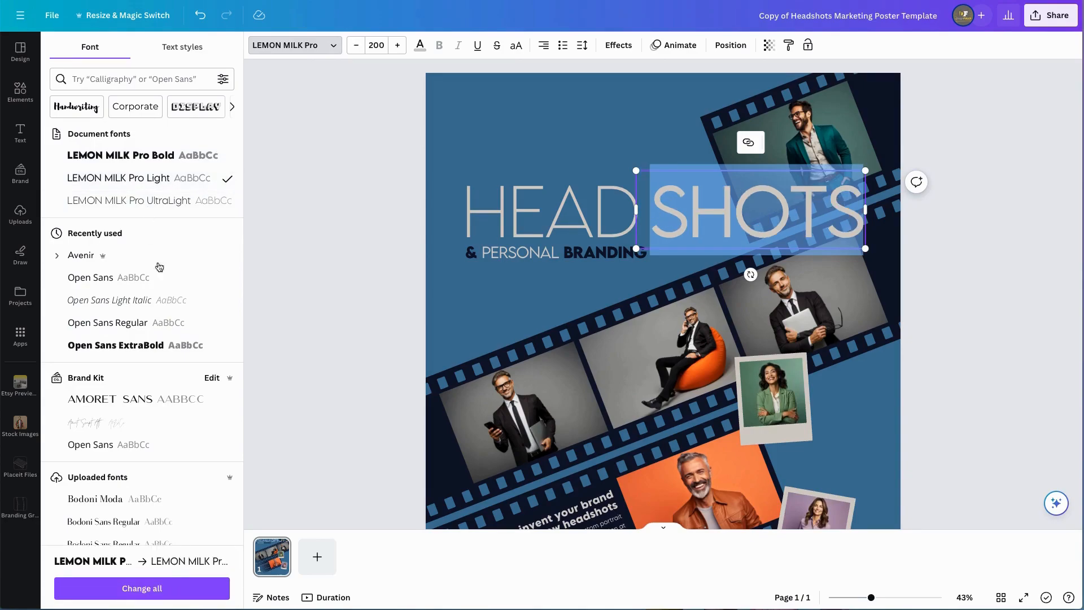
scroll(170, 275, down, 3)
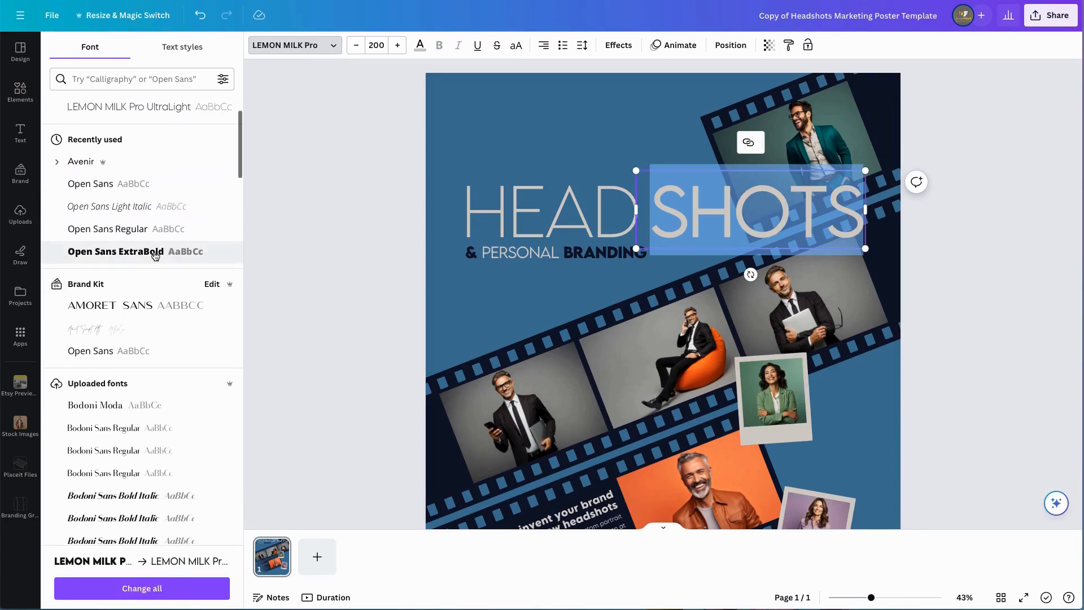
click(153, 252)
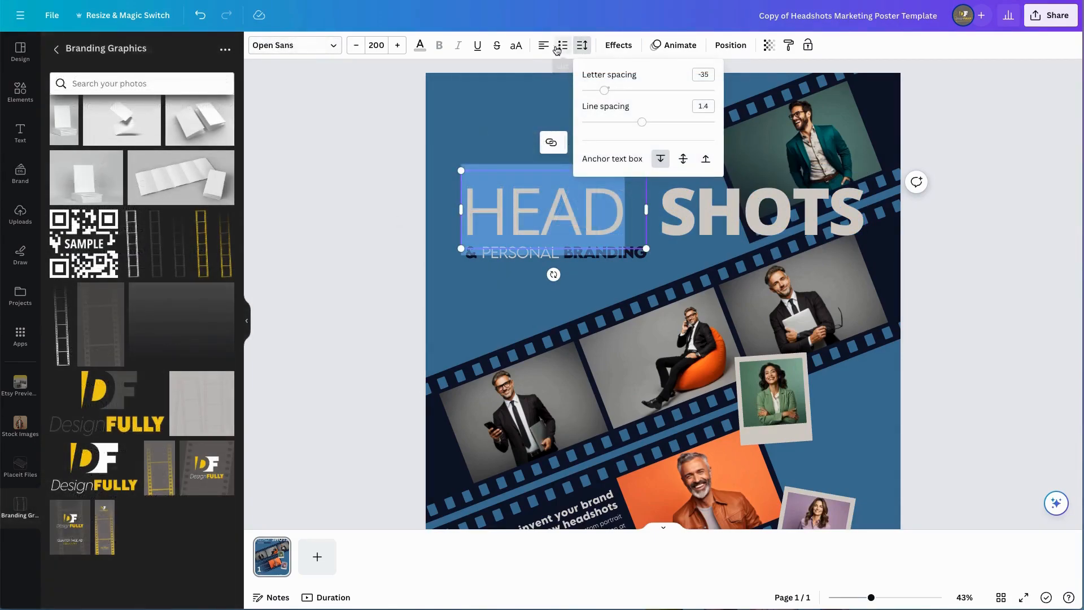
Step: Right-align the title word "HEAD" within its text box
click(545, 47)
click(547, 47)
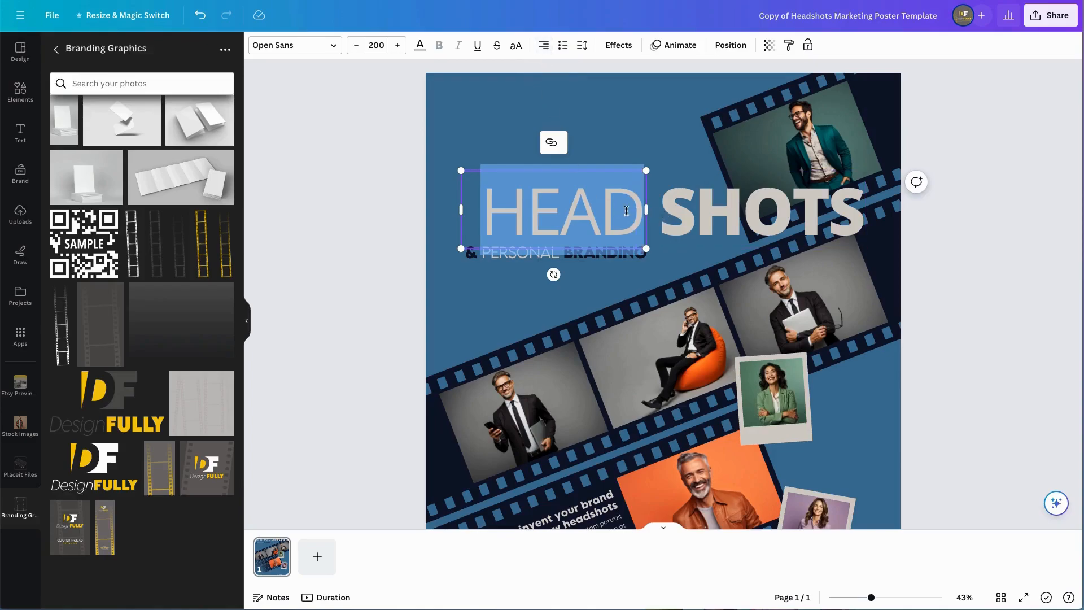
Step: Justify the title word "SHOTS" within its text box and shift it slightly so it sits directly beside "HEAD"
click(677, 209)
click(677, 209)
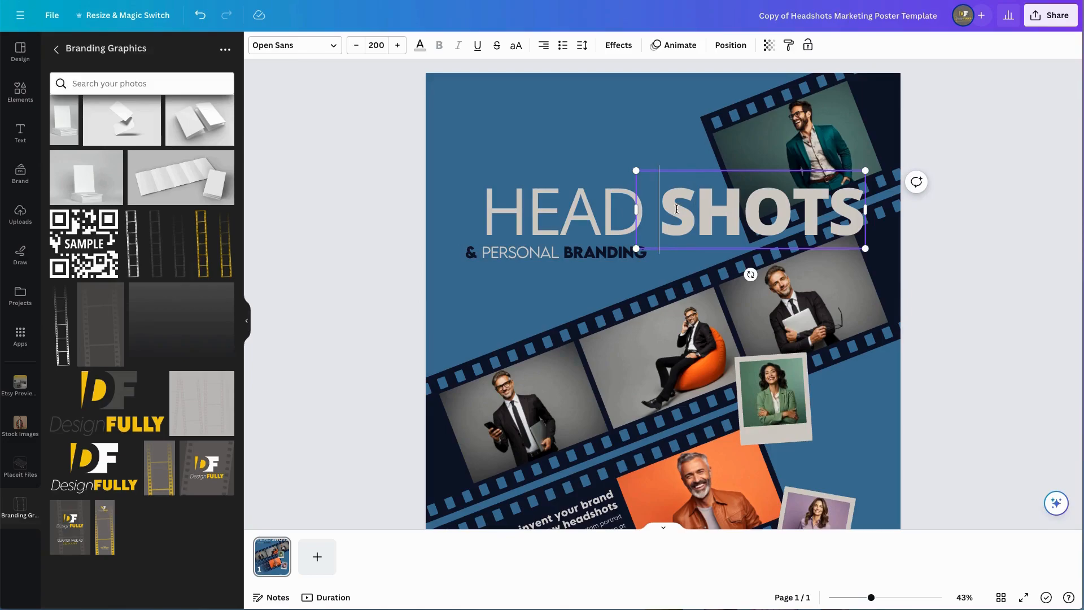
drag(660, 209, 864, 210)
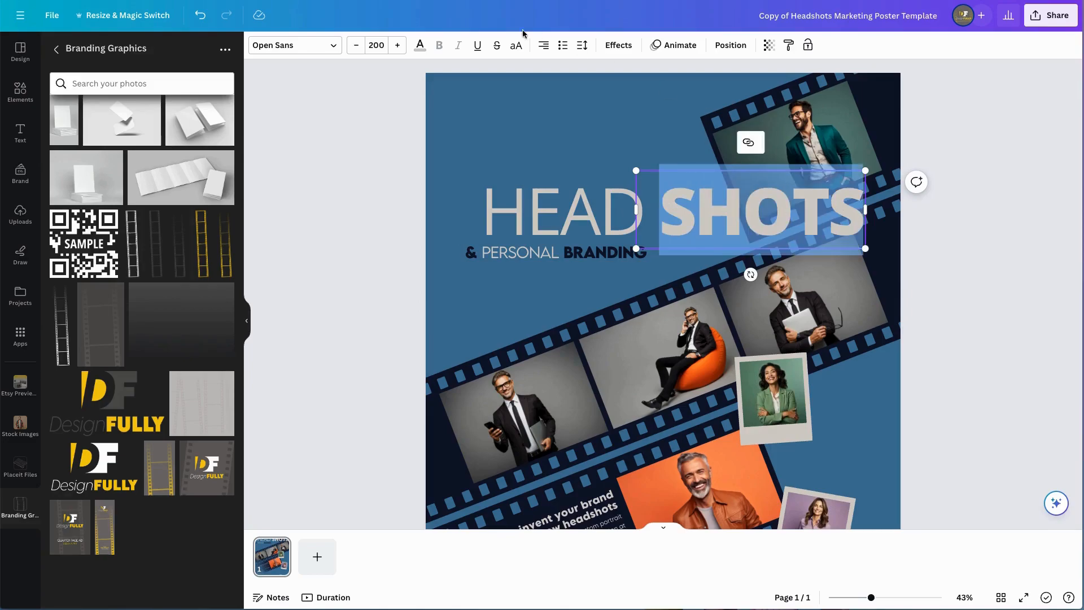
click(544, 52)
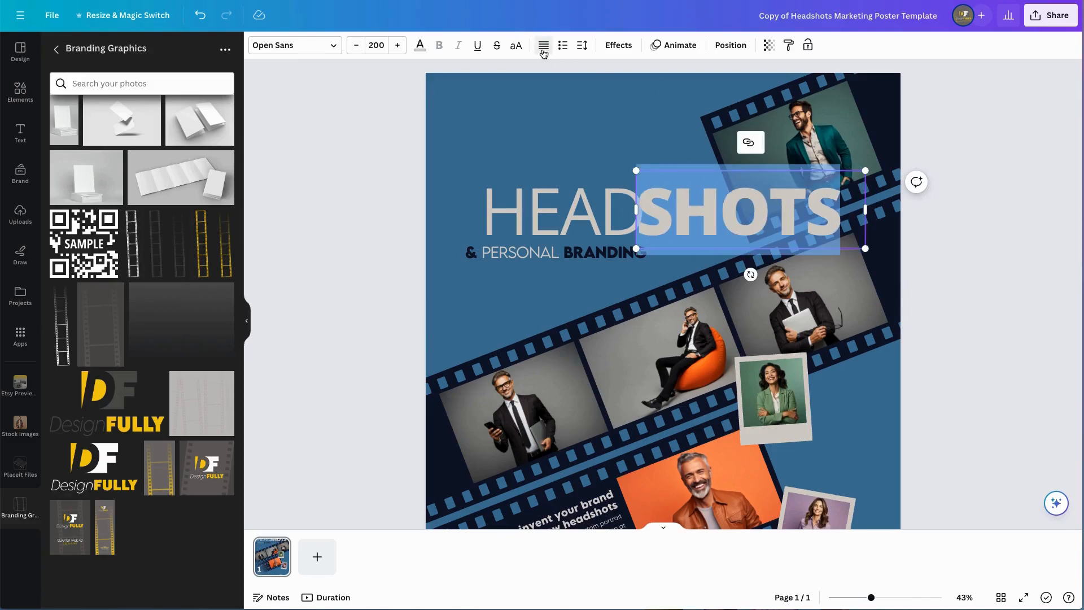
click(998, 233)
drag(788, 218, 795, 218)
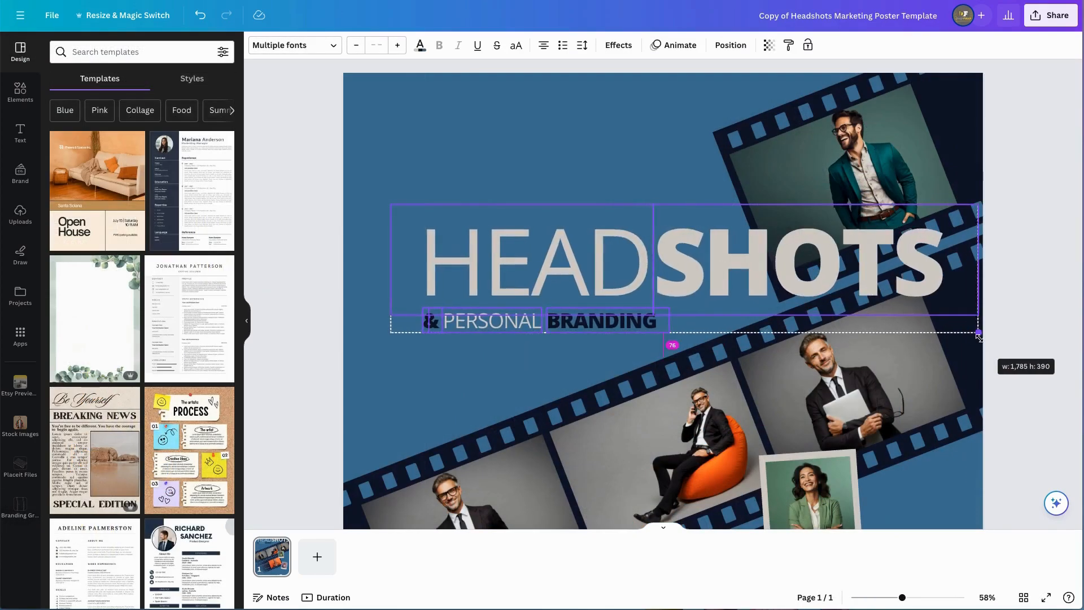
Step: Enlarge the "HEADSHOTS" title and its "& PERSONAL BRANDING" subtitle together and position them across the upper part of the poster
drag(983, 334, 984, 334)
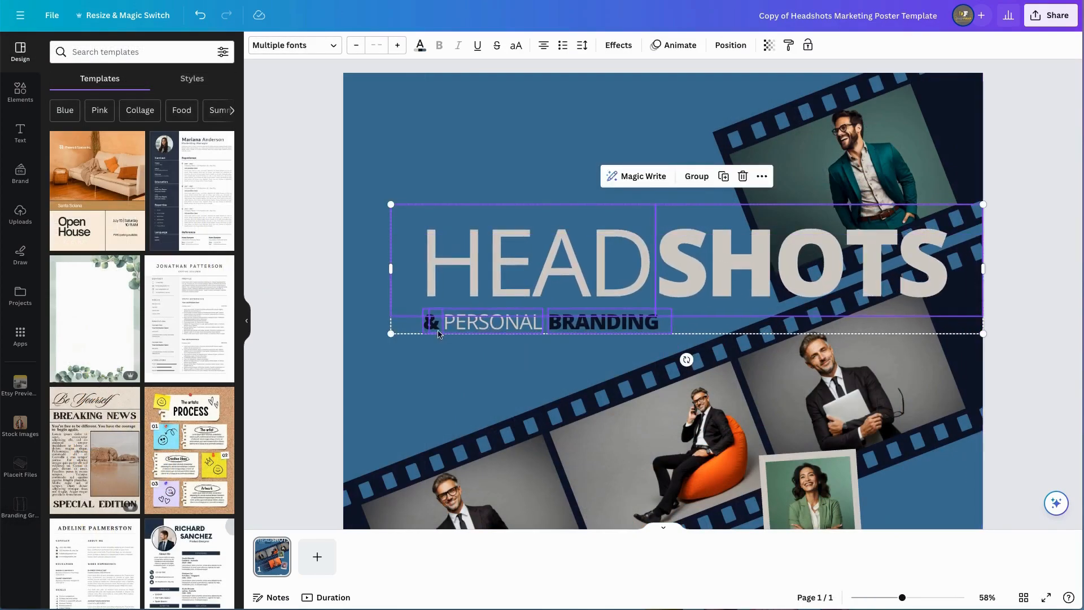
drag(390, 334, 370, 338)
drag(351, 343, 343, 344)
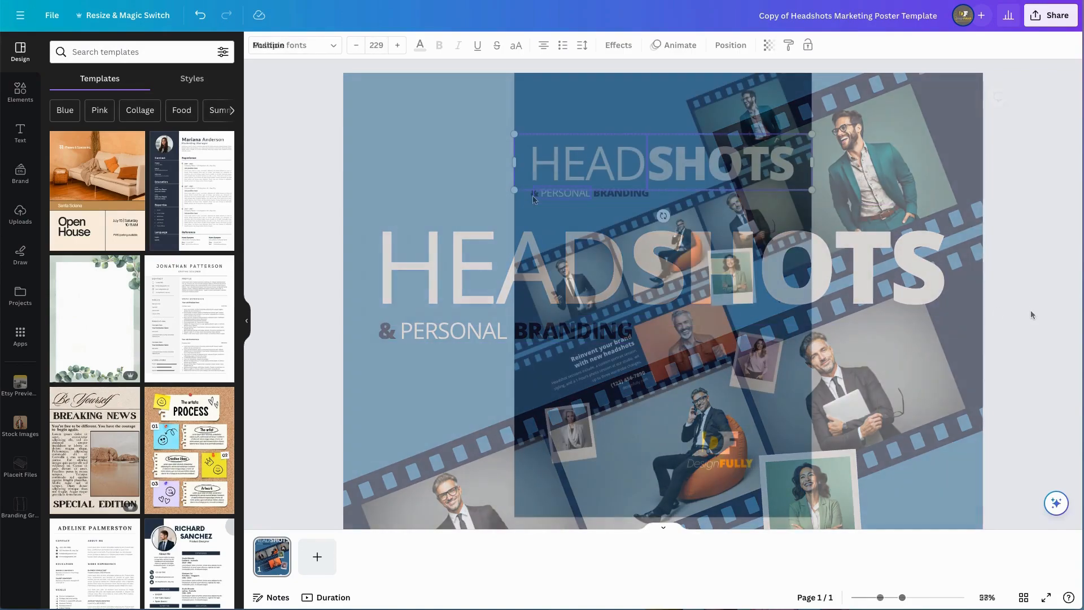
shift+click(532, 196)
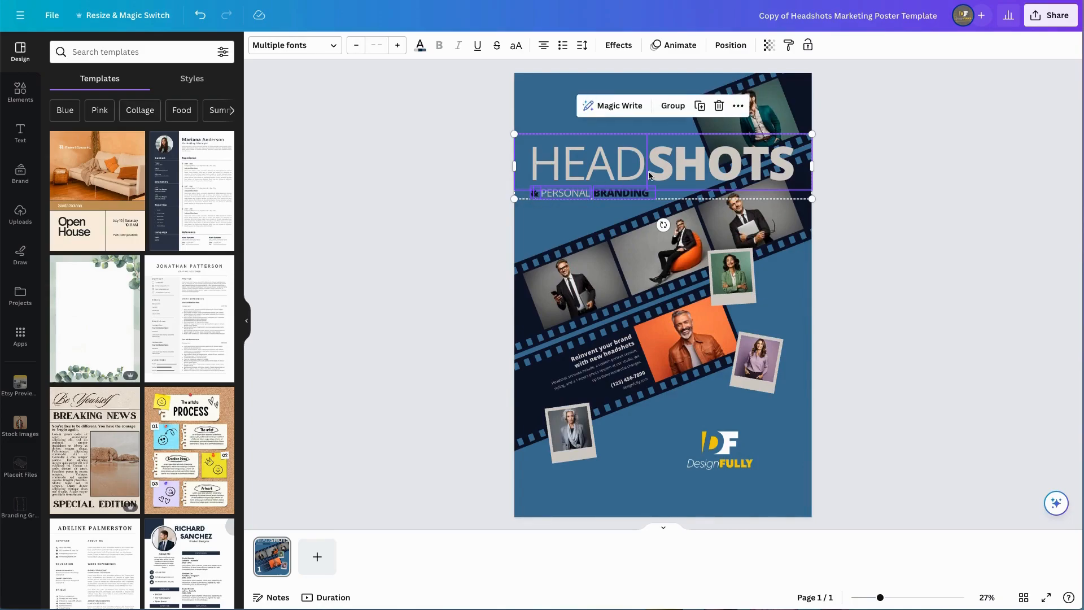
drag(670, 175, 671, 174)
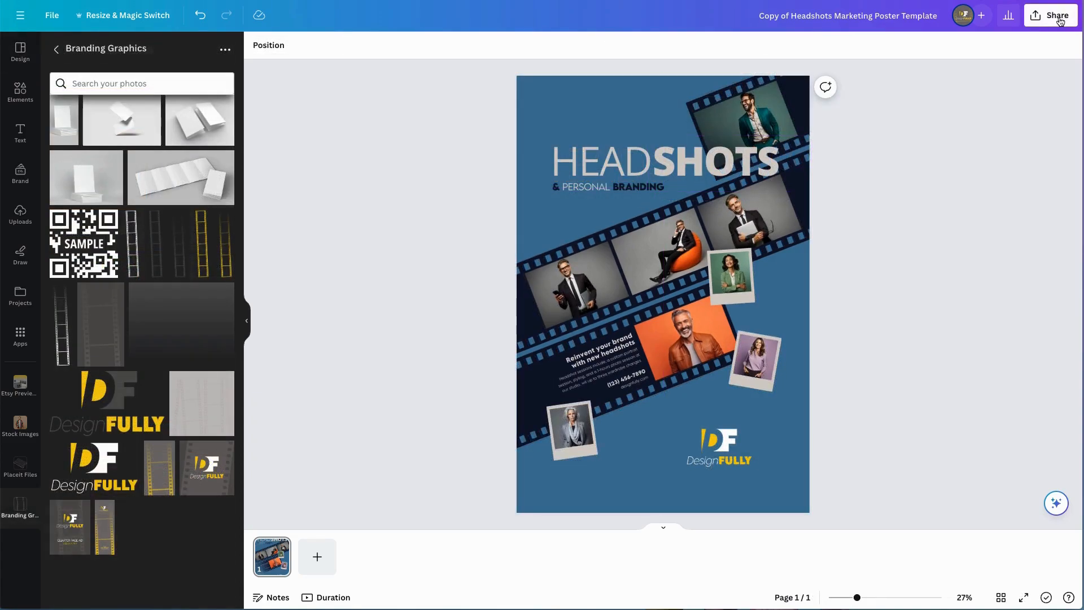
Step: Download the poster as a JPG at size 3.125 and quality 100
click(1058, 18)
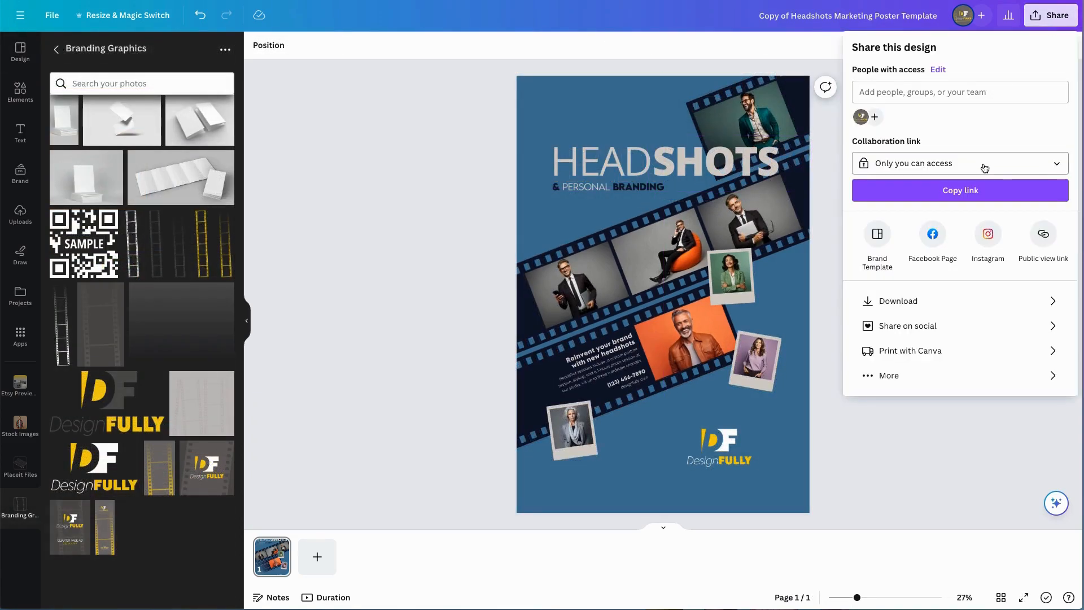
click(910, 301)
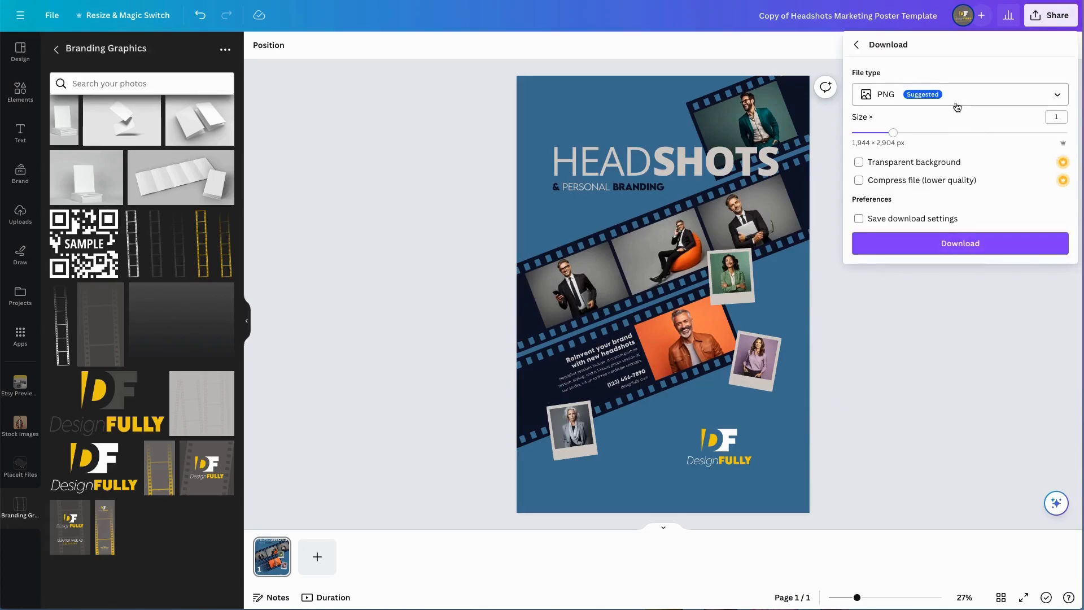
click(978, 96)
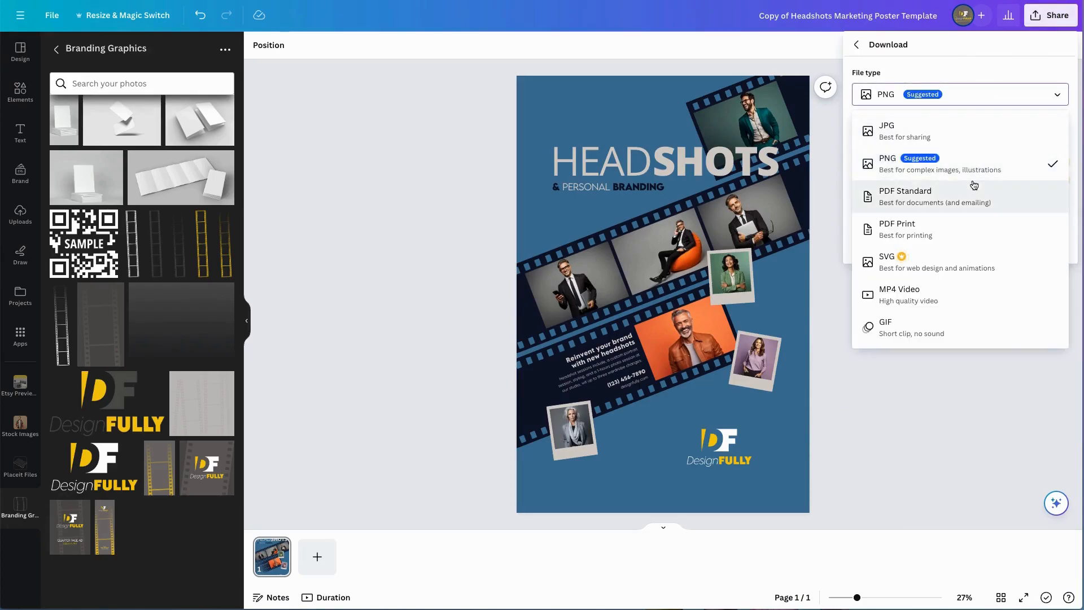
click(908, 134)
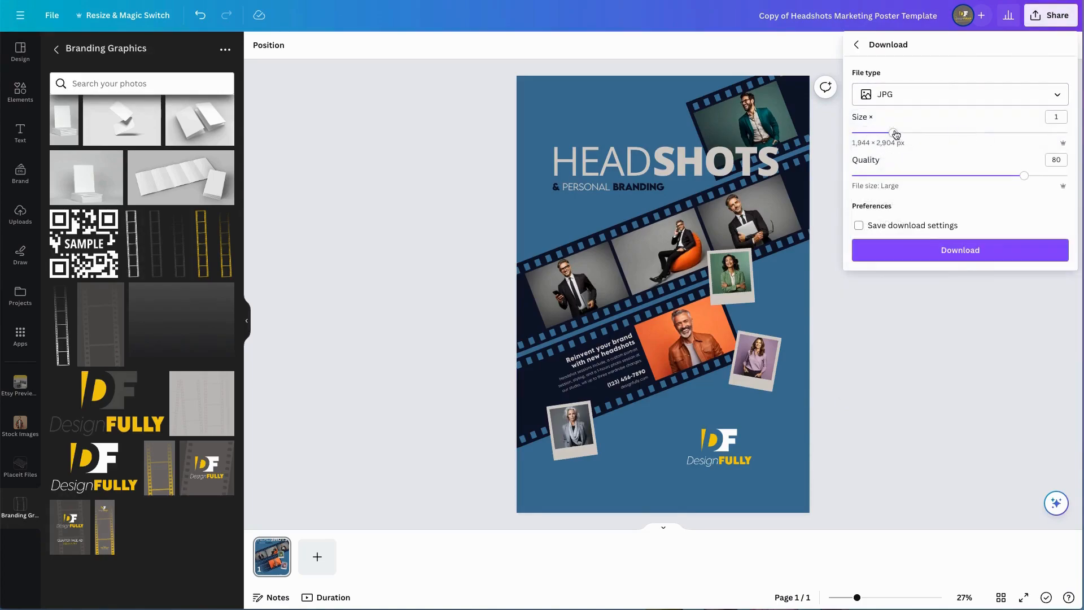
drag(893, 132, 1066, 133)
drag(1025, 178, 1080, 175)
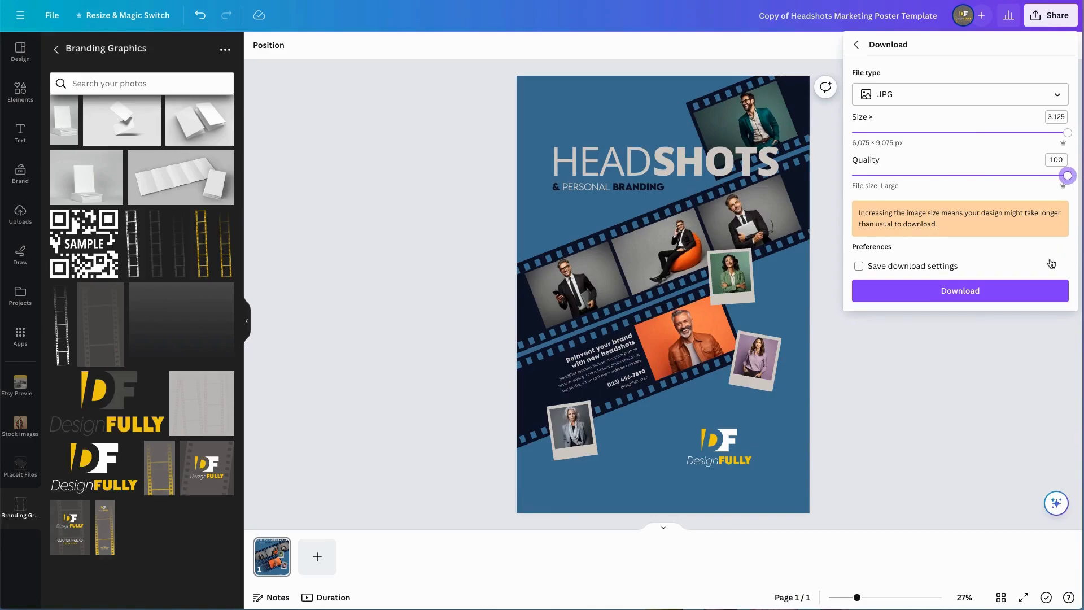
click(1011, 290)
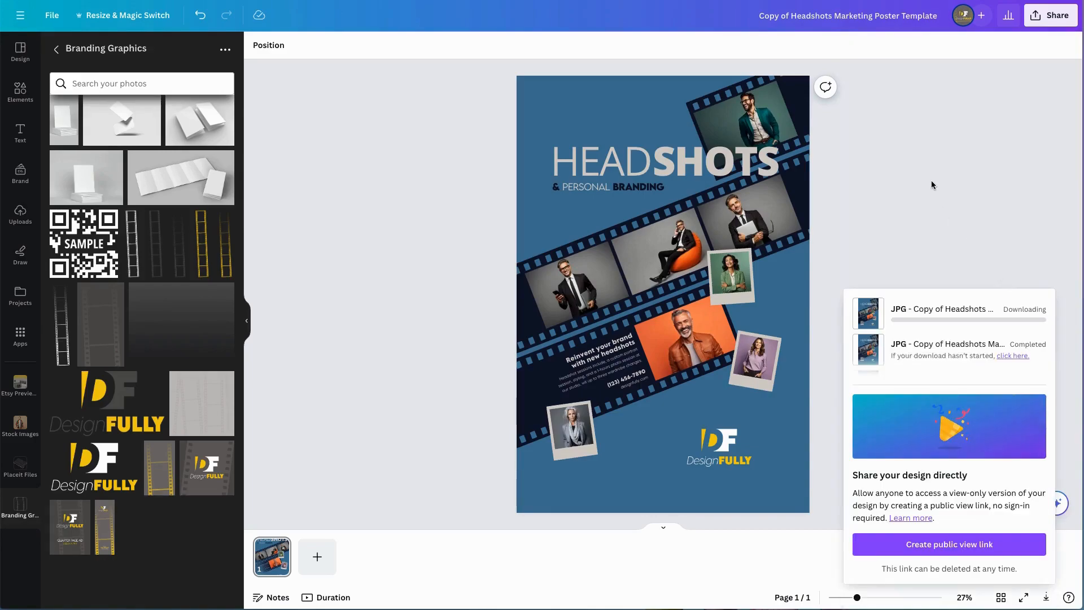